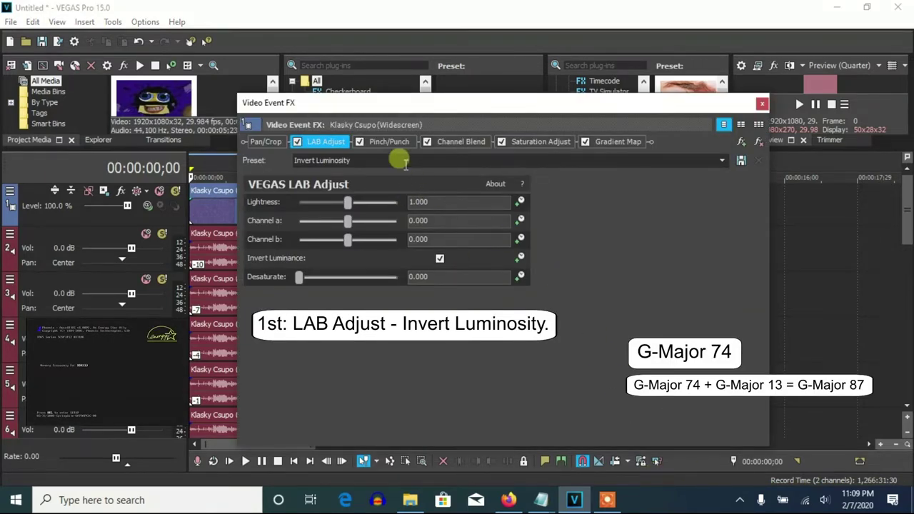
Step: Examine the Pinch/Punch, Channel Blend and Saturation Adjust settings in the video event's effect chain
click(391, 142)
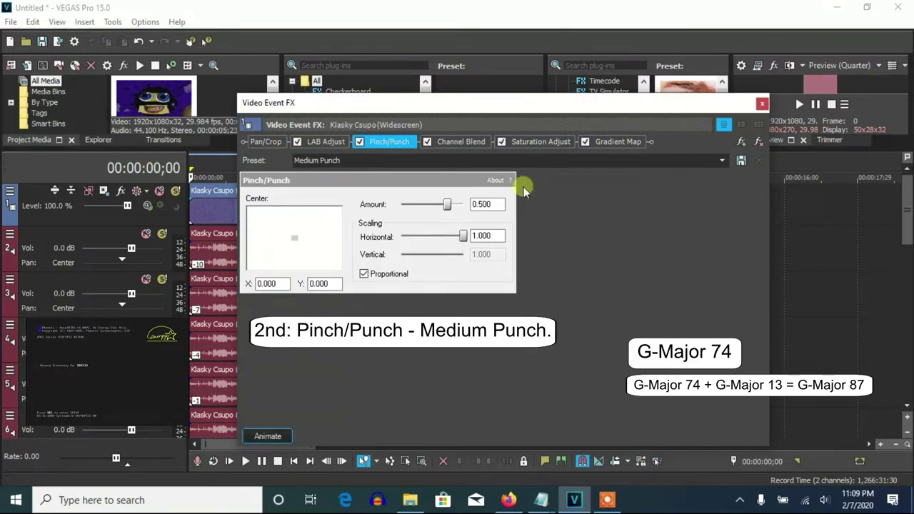
click(473, 142)
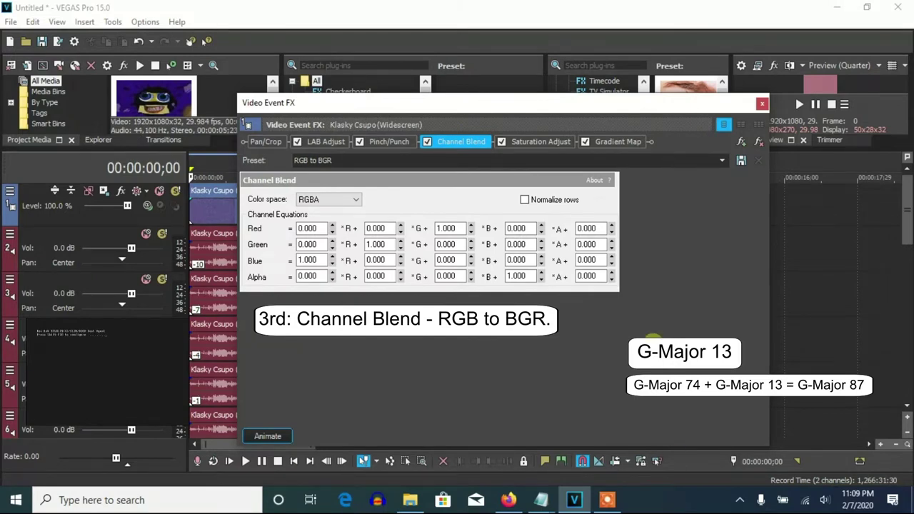
click(548, 143)
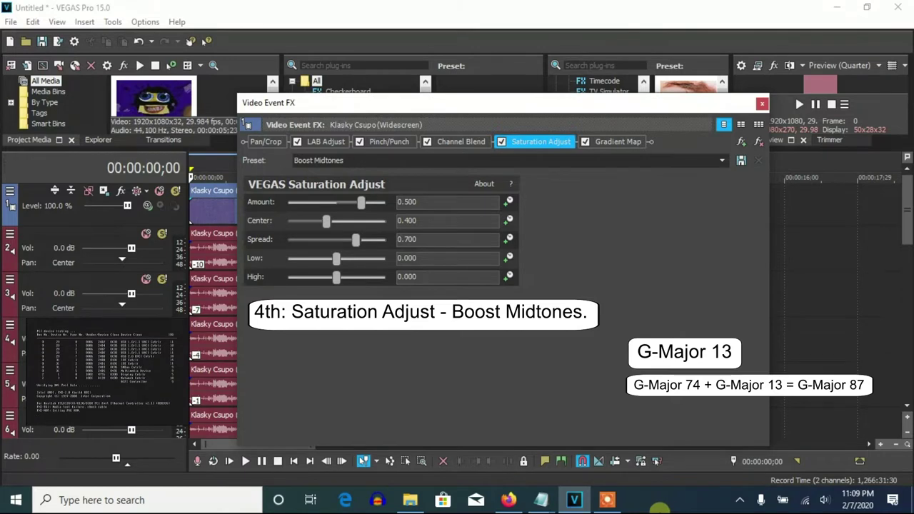
Step: Examine the color values of each Gradient Map point, then close the video event's effects
click(616, 145)
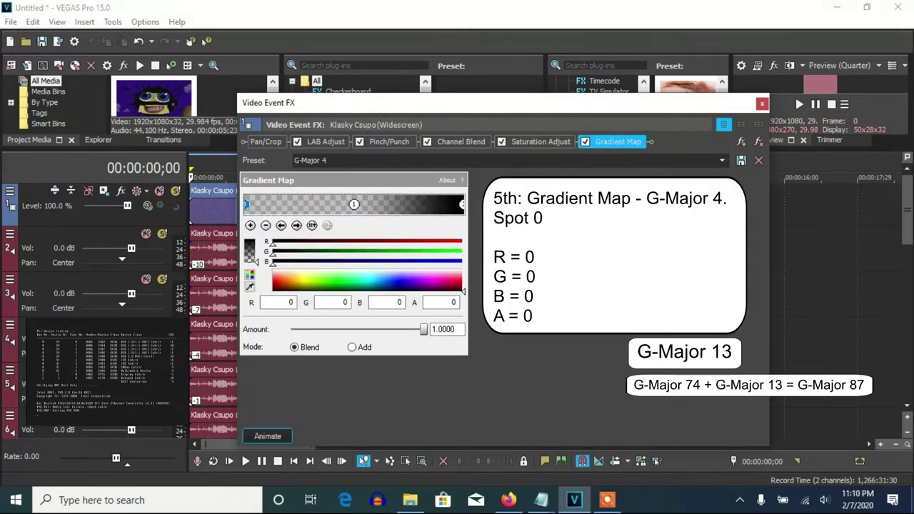
click(297, 225)
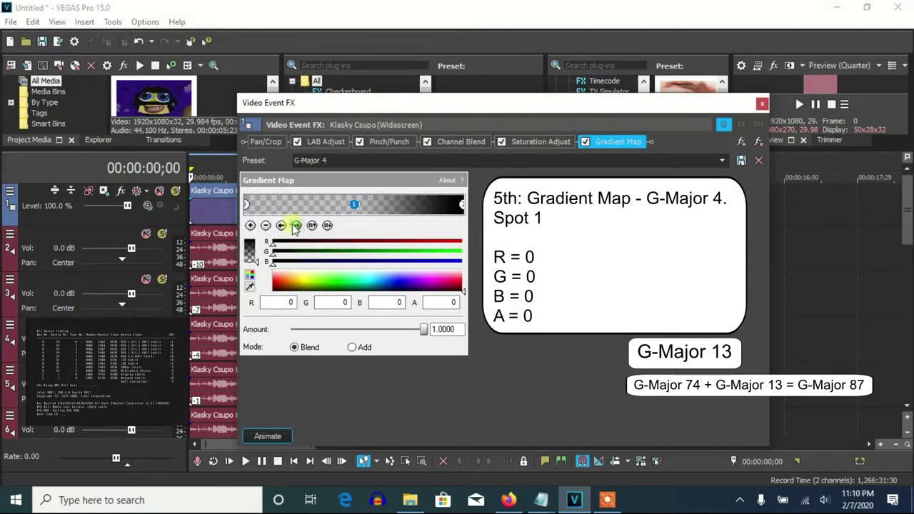
click(297, 225)
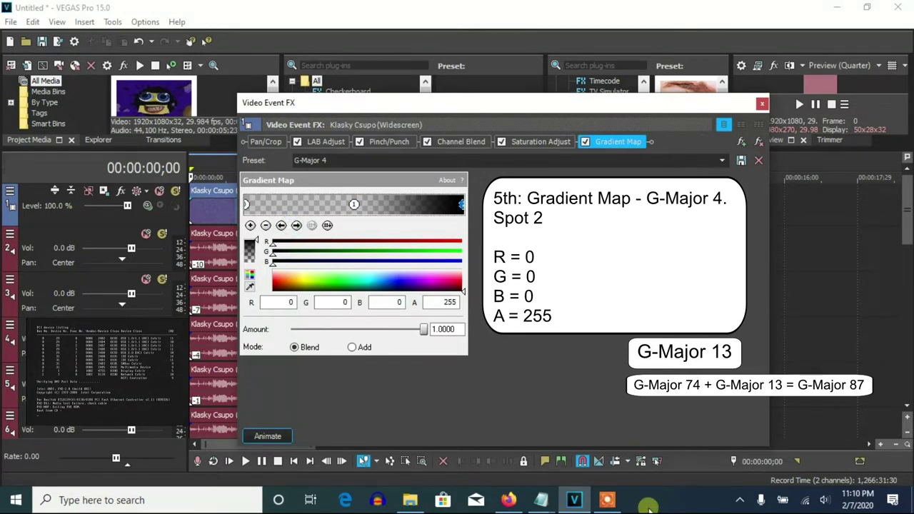
click(762, 102)
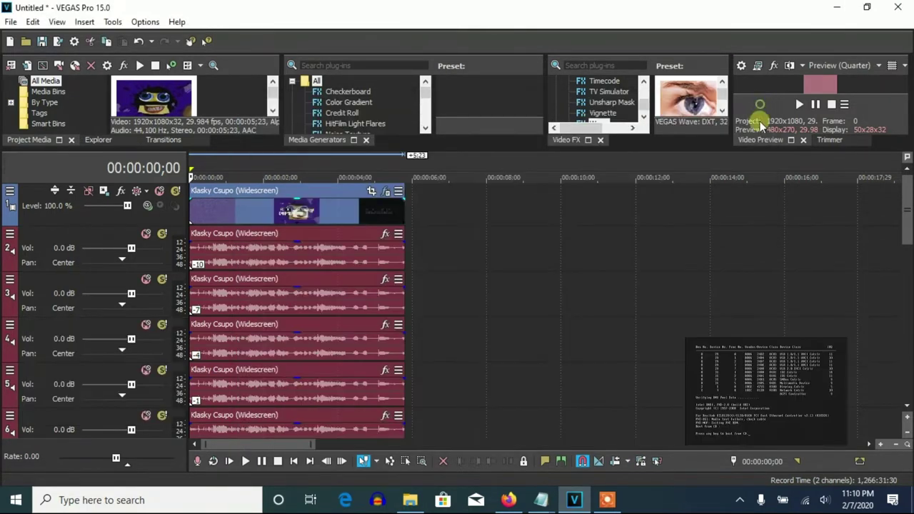
Step: Review the time stretch and pitch shift properties of the audio events on tracks 2 and 3
right_click(372, 265)
click(411, 472)
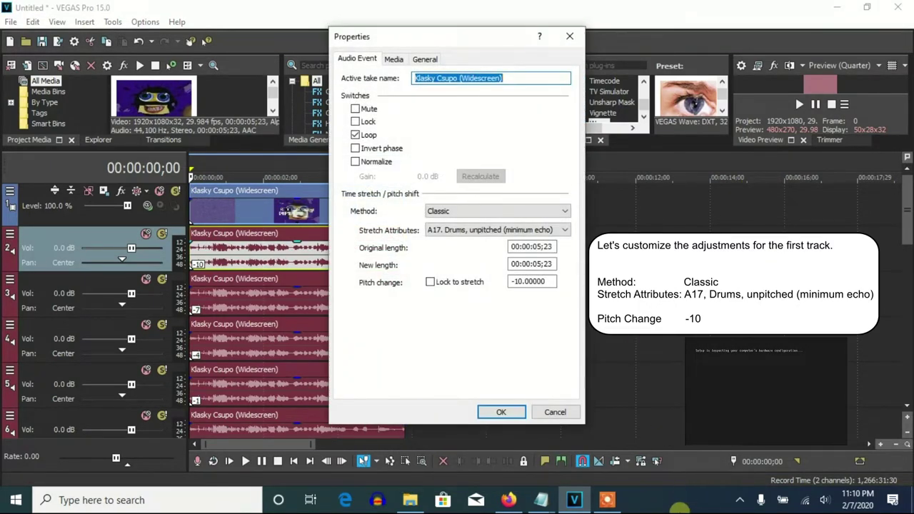
click(502, 411)
right_click(285, 311)
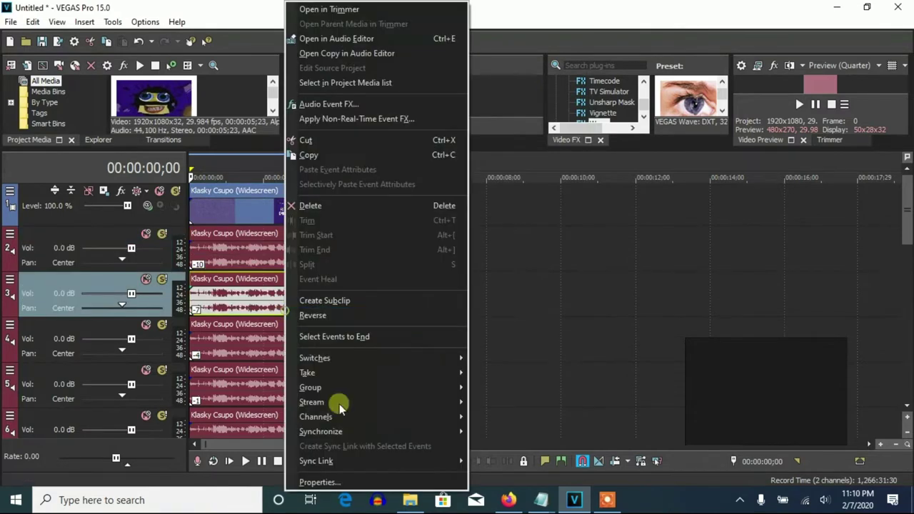
click(320, 482)
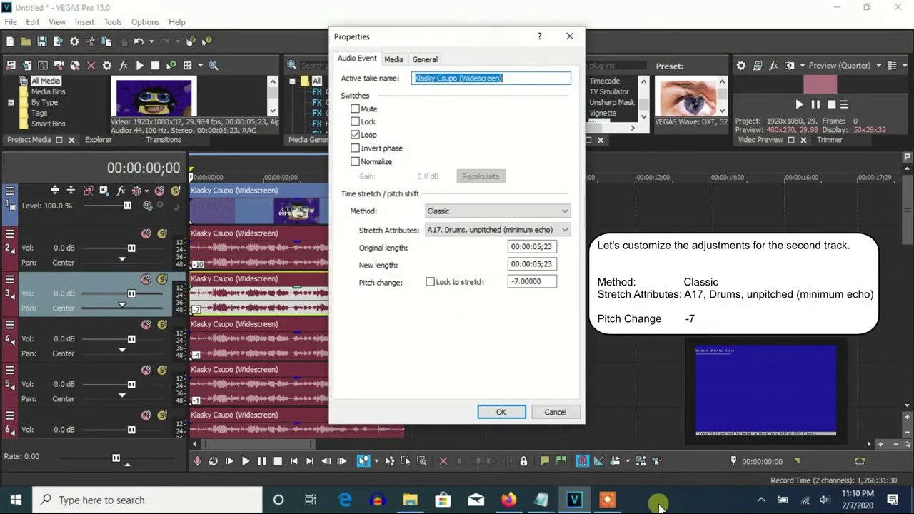
click(499, 412)
Step: Review the time stretch and pitch shift properties of the audio events on tracks 4 and 5
right_click(292, 354)
click(324, 481)
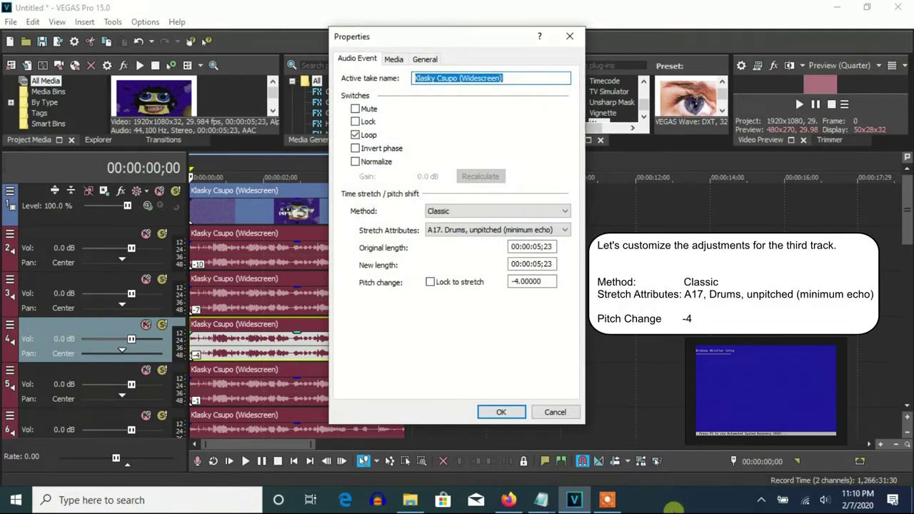
click(501, 412)
right_click(328, 386)
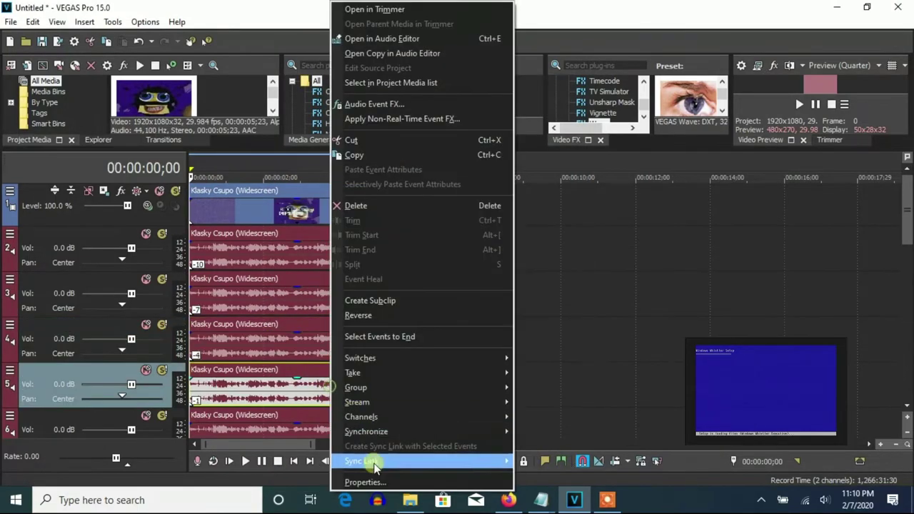
click(365, 482)
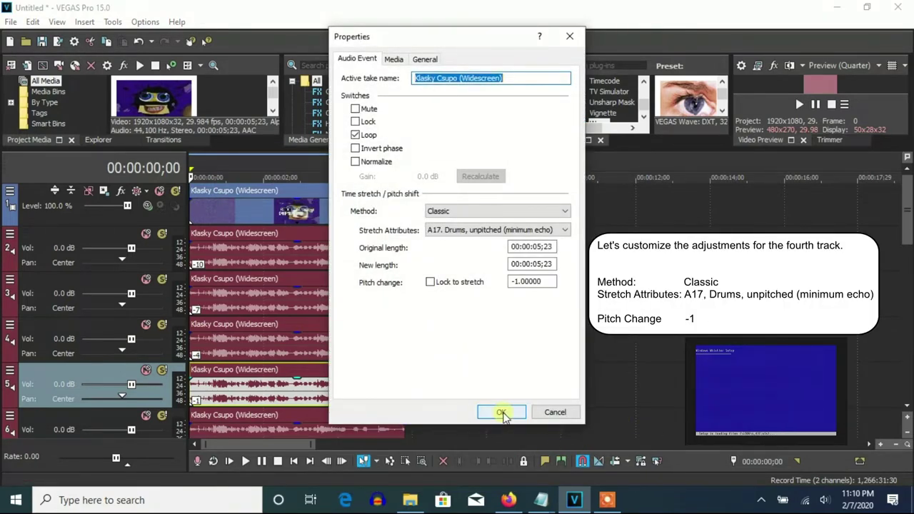
click(501, 412)
Step: Review the time stretch and pitch shift properties of the audio events on tracks 6 and 7
right_click(371, 428)
click(428, 478)
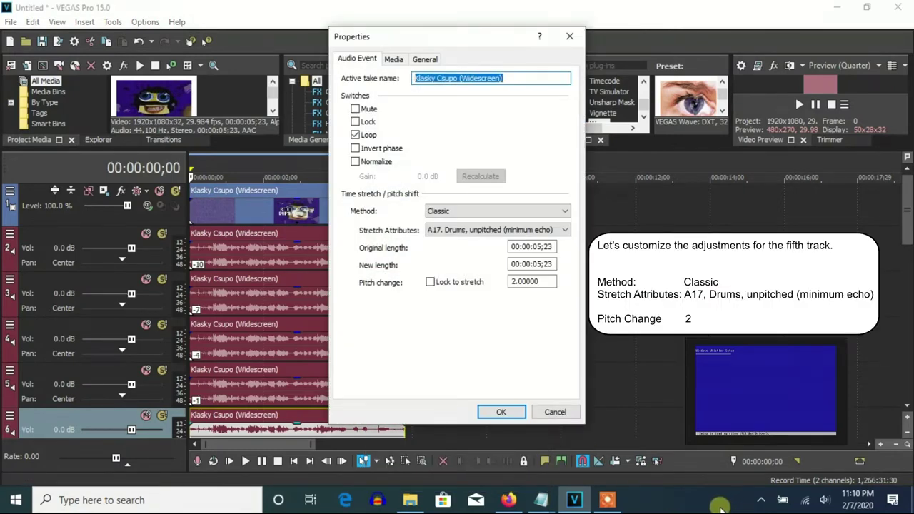
click(502, 412)
drag(907, 207, 906, 265)
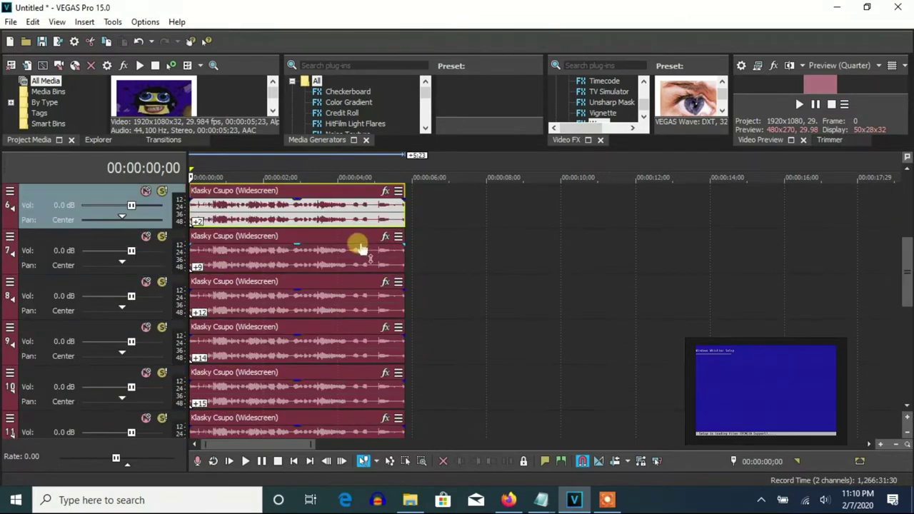
right_click(360, 249)
click(397, 483)
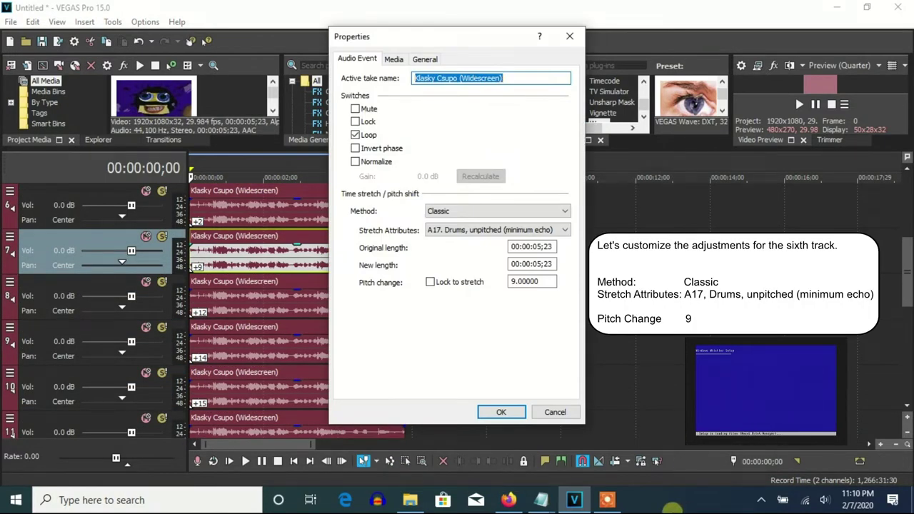
click(501, 412)
Step: Review the time stretch and pitch shift properties of the audio events on tracks 8 and 9
right_click(304, 314)
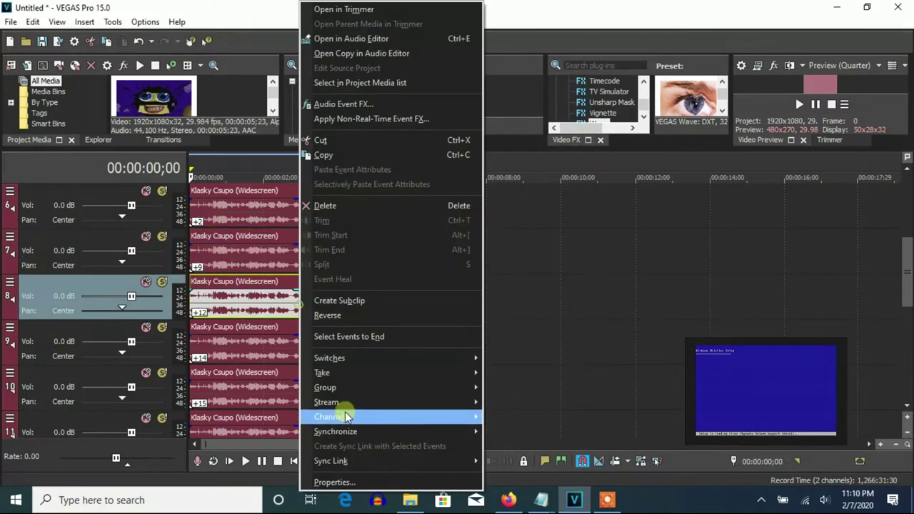
click(334, 482)
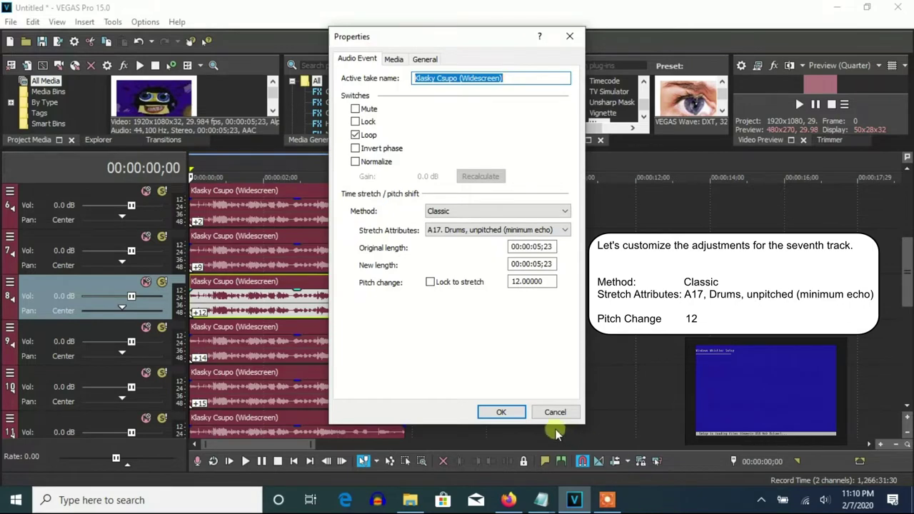
click(501, 412)
right_click(293, 346)
click(328, 482)
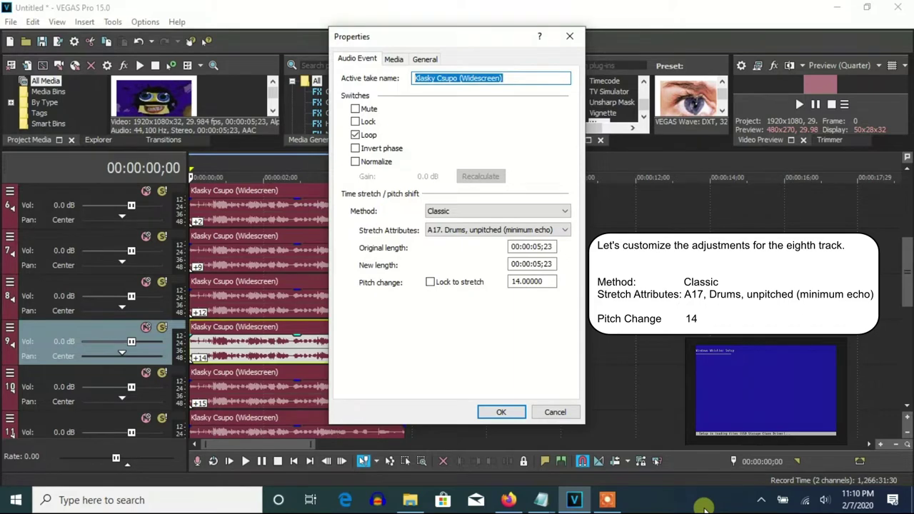
click(501, 412)
Step: Review the time stretch and pitch shift properties of the audio events on tracks 10 and 11
right_click(336, 387)
click(395, 483)
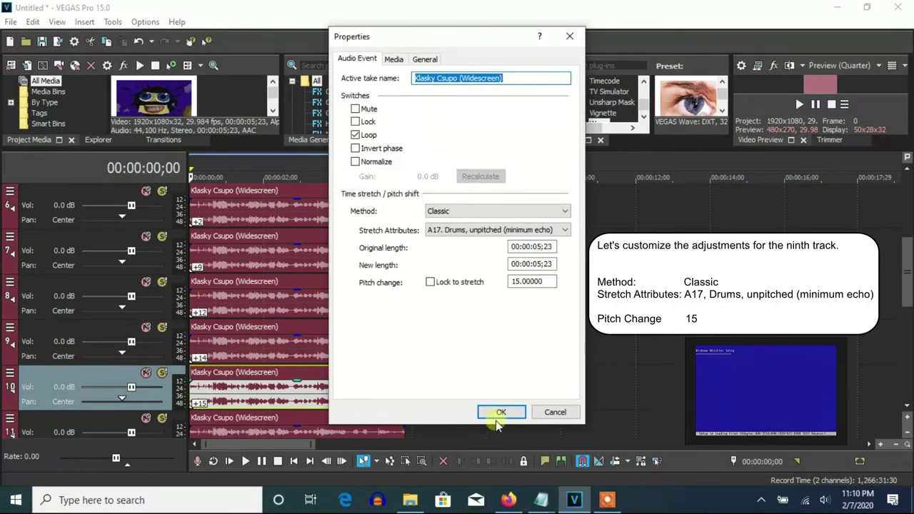
click(501, 412)
right_click(374, 428)
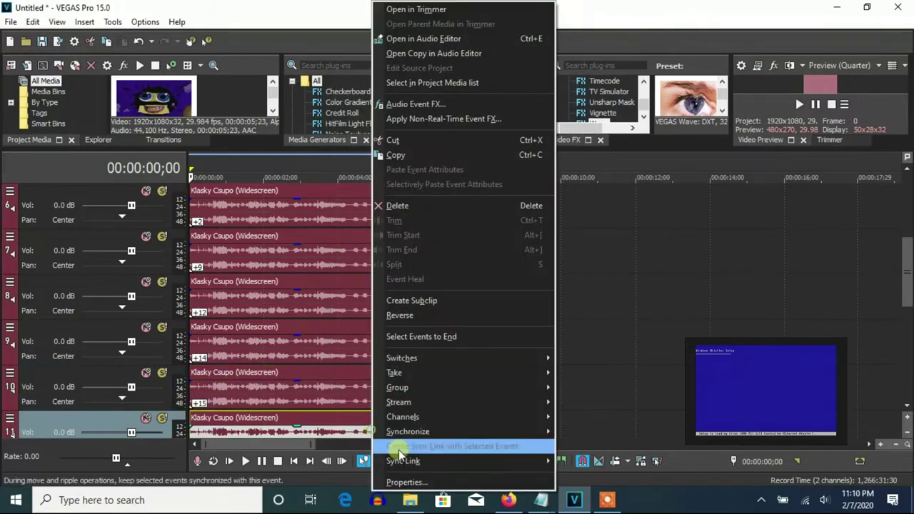
click(415, 478)
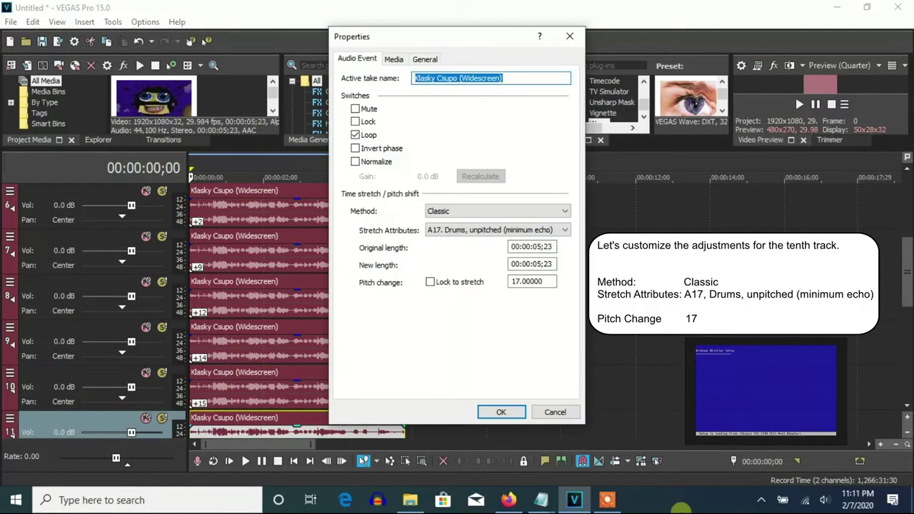
click(507, 414)
Step: Review the time stretch and pitch shift properties of the audio events on tracks 12 and 13
scroll(907, 257, down, 4)
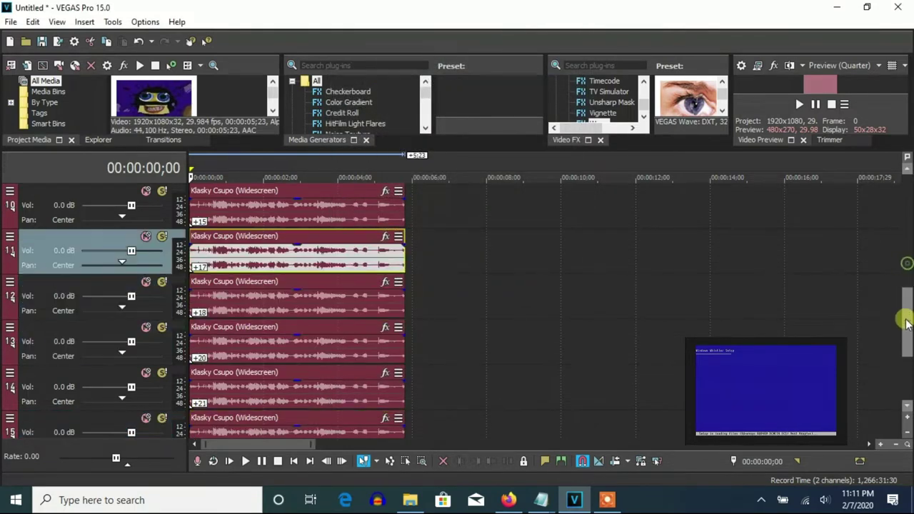
right_click(323, 293)
click(377, 482)
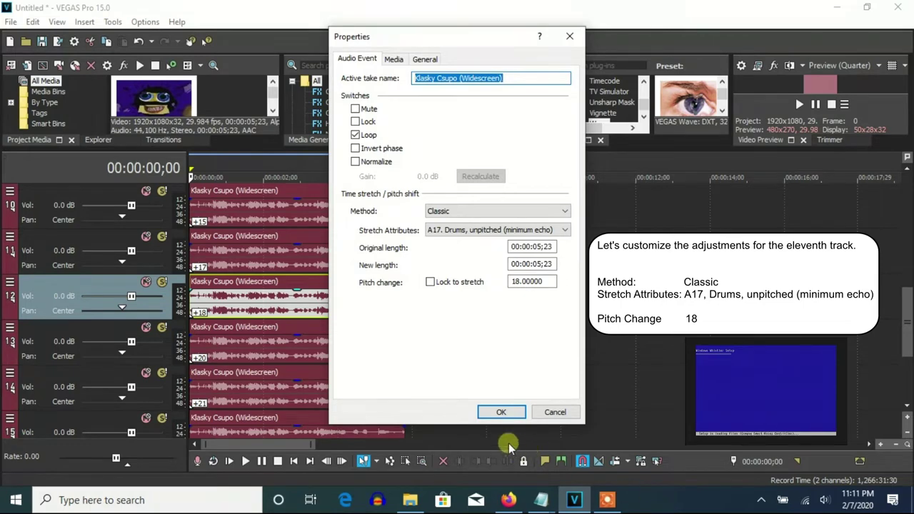
click(500, 411)
right_click(313, 366)
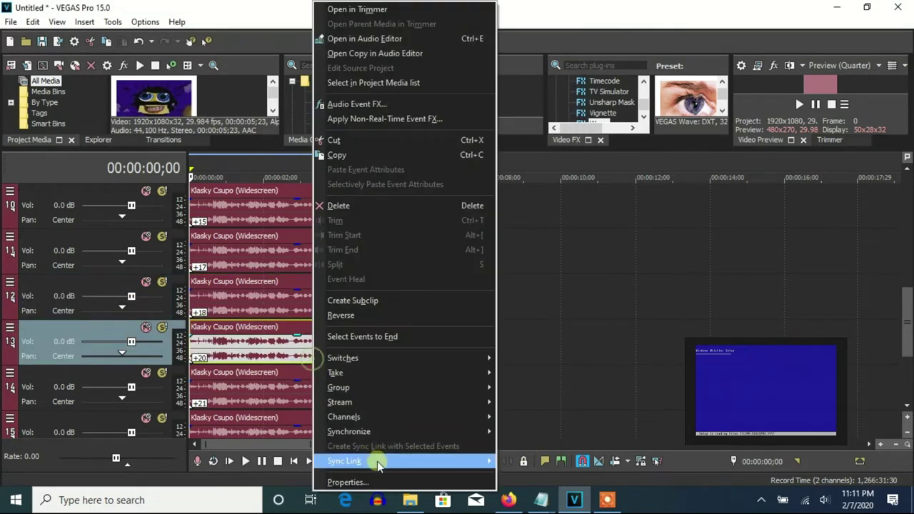
click(377, 481)
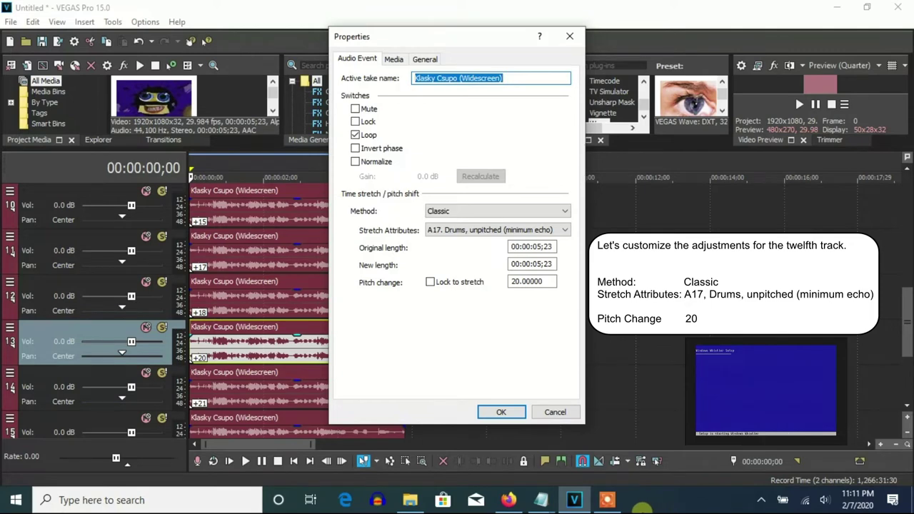
click(500, 412)
Step: Review the time stretch and pitch shift properties of the audio events on tracks 14 and 15
right_click(357, 398)
click(417, 483)
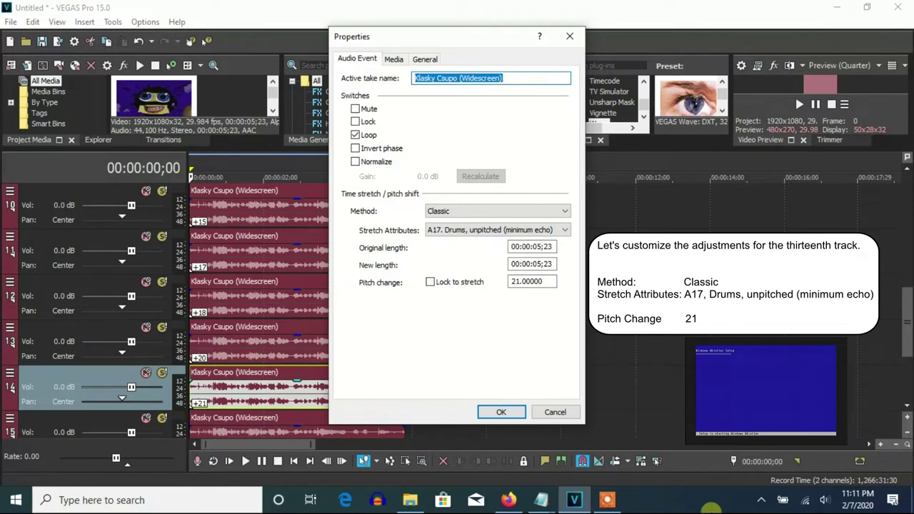
click(501, 412)
drag(907, 335, 907, 378)
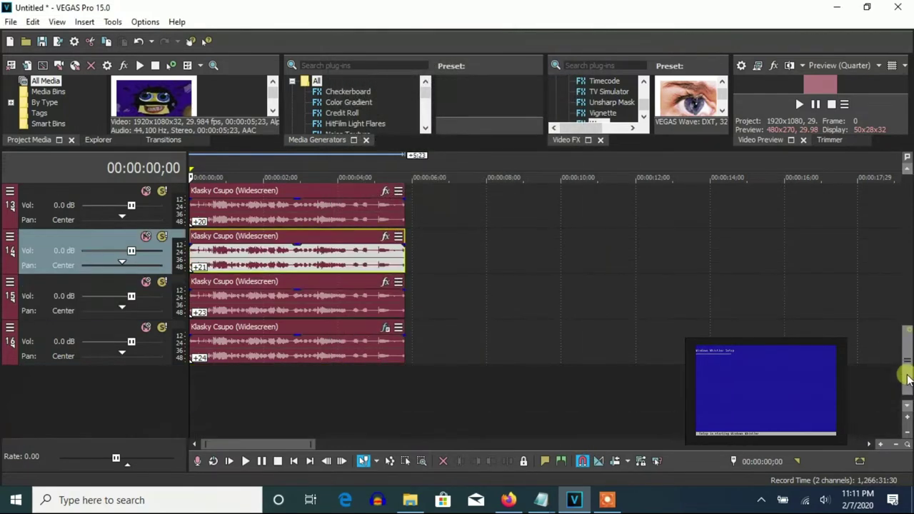
right_click(367, 302)
click(426, 466)
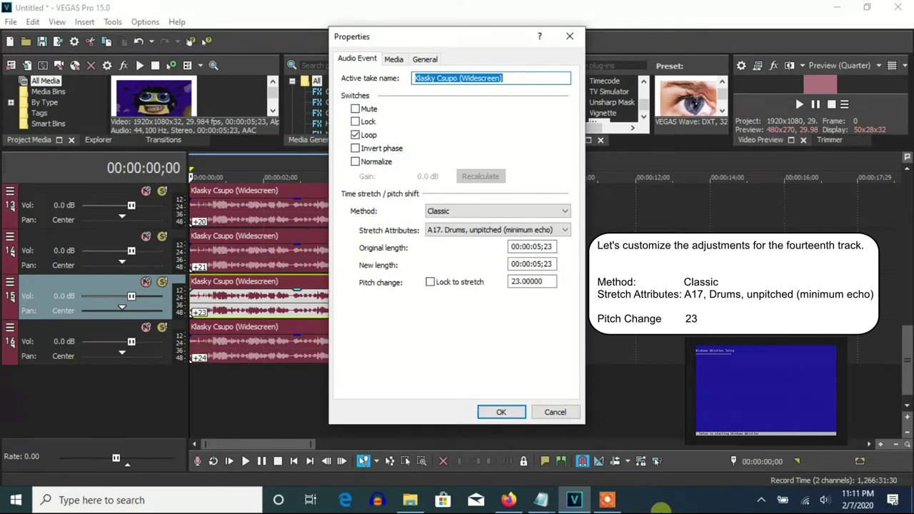
click(501, 412)
Step: Review the audio event properties on track 16 and the settings of its Pitch Shift effect
right_click(365, 347)
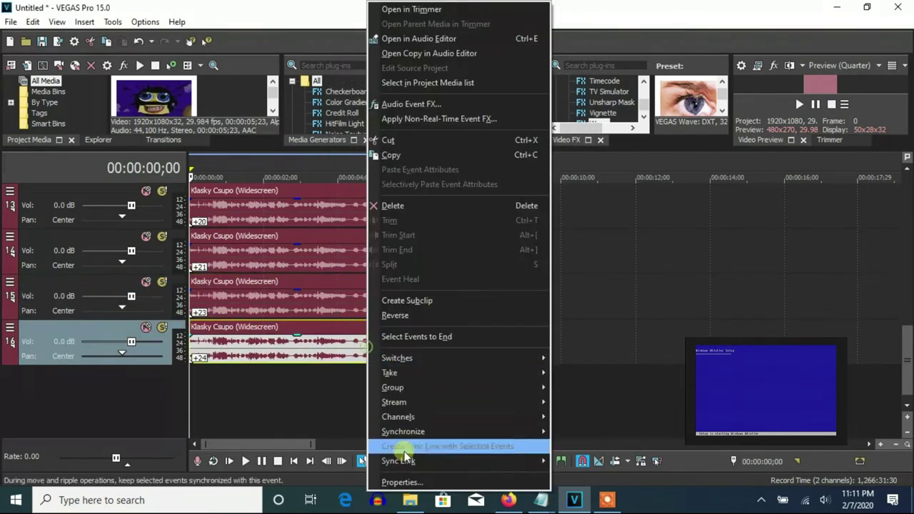
click(402, 482)
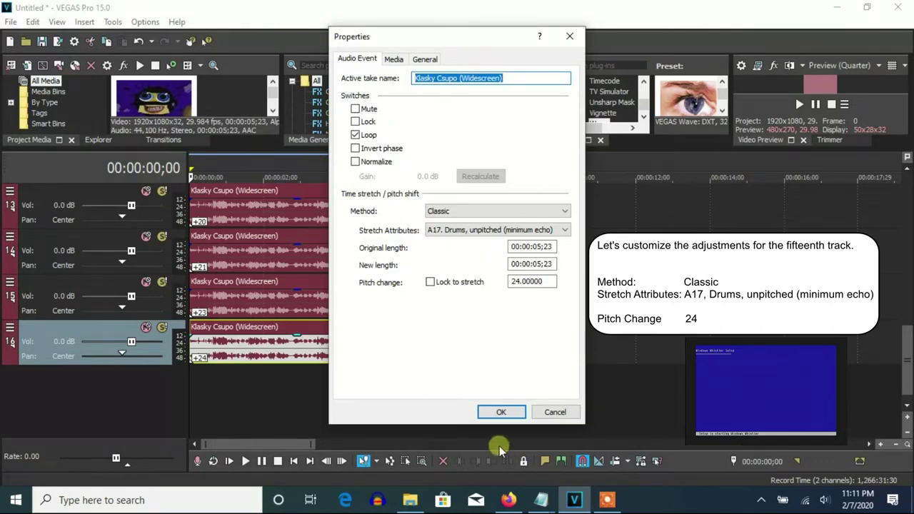
click(501, 411)
click(385, 328)
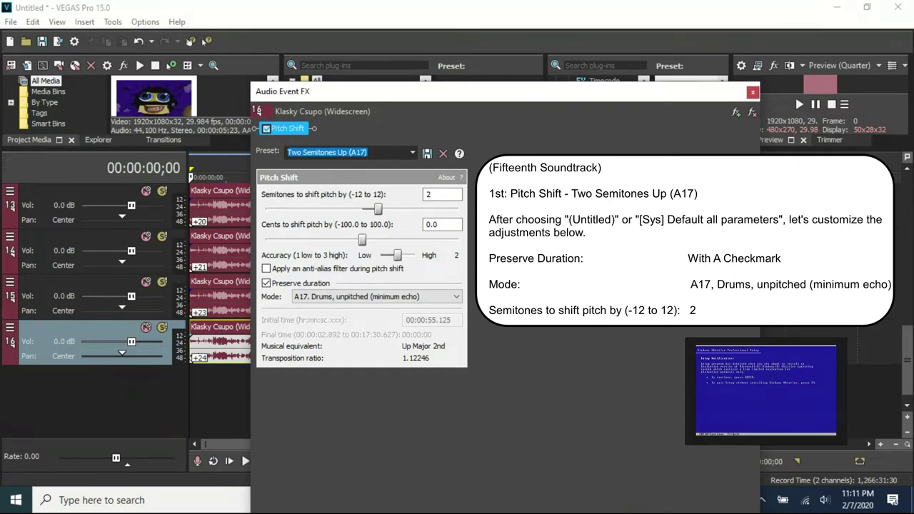
click(753, 92)
Step: Open the Render As settings for the project and bring that dialog to the front
drag(907, 381, 908, 172)
click(11, 21)
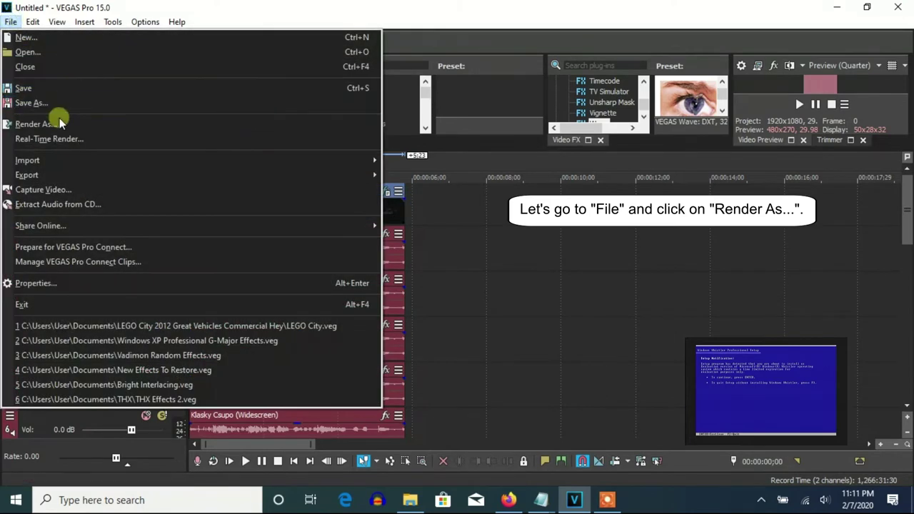
click(33, 123)
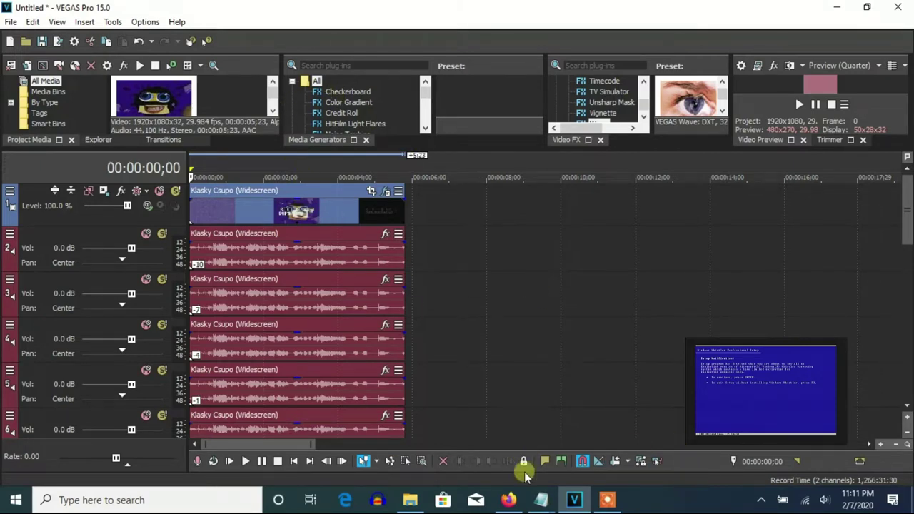
mouse_move(574, 498)
click(569, 447)
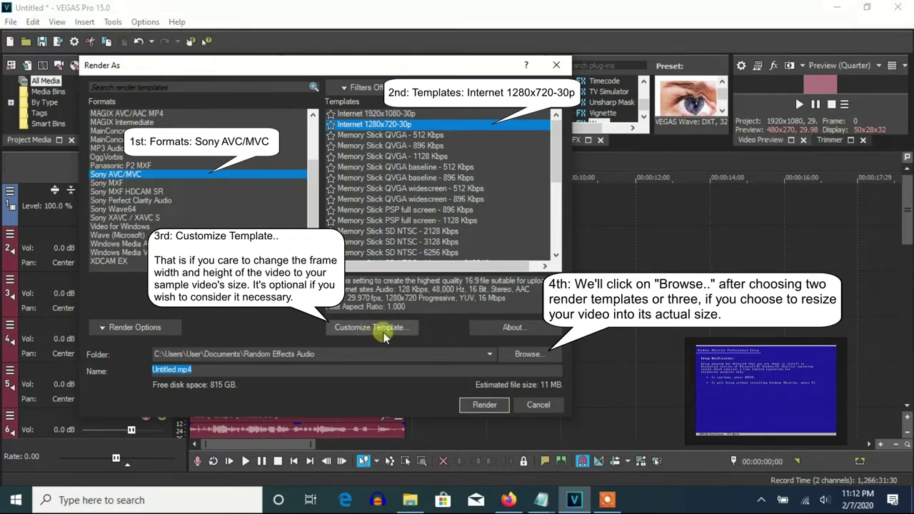
Step: Name the output file G-Major 87, save it as an MP4 and render the project
click(526, 354)
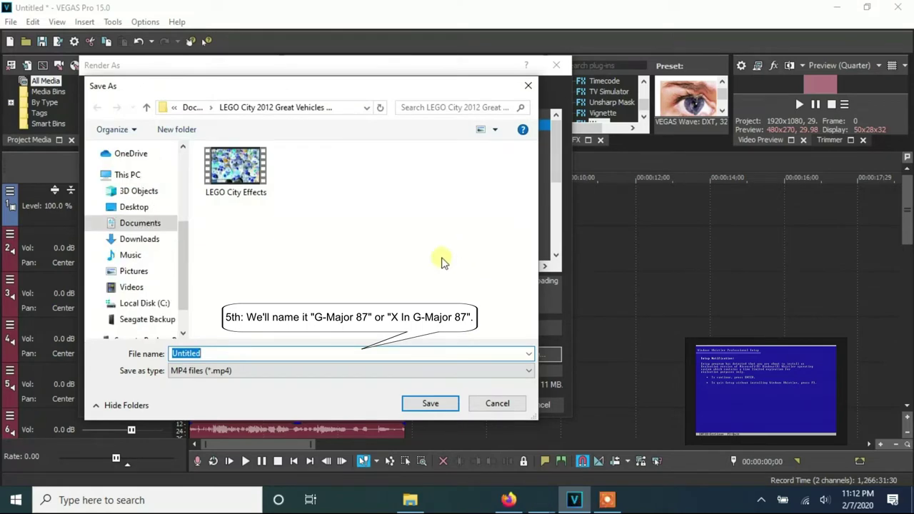
text(G)
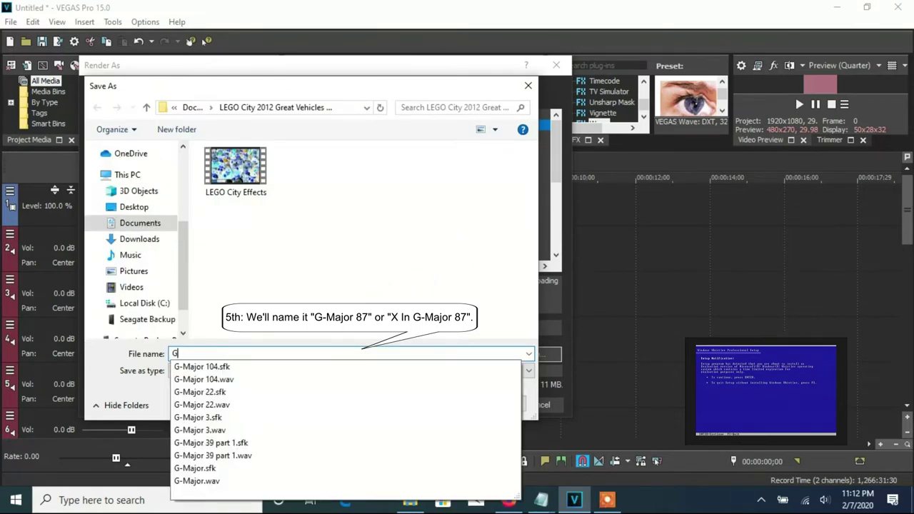
text(-Major 87)
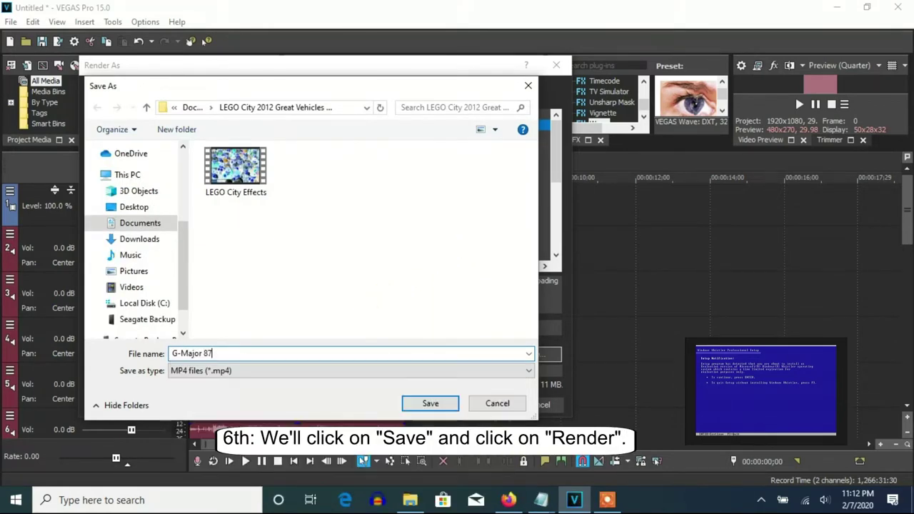
click(430, 402)
click(484, 404)
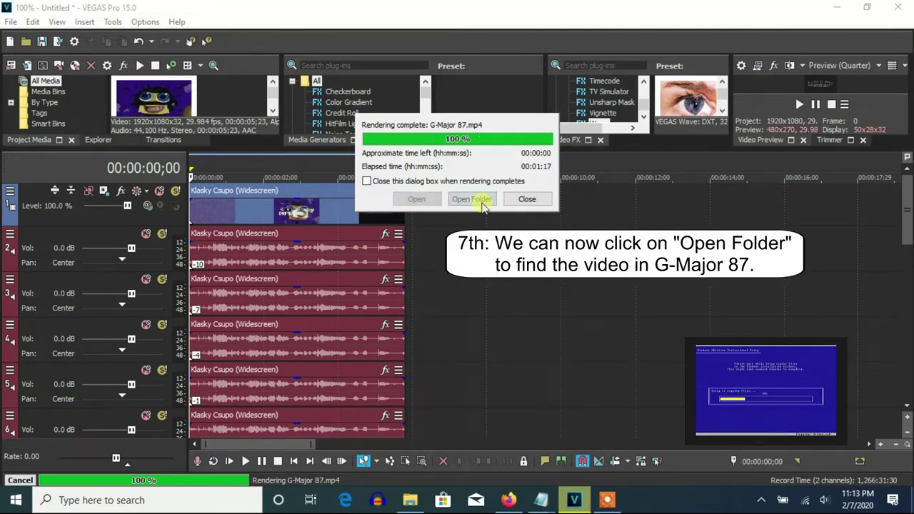
Step: Open the folder of the rendered video and place G-Major 87 on the timeline after the Klasky Csupo clip
click(479, 203)
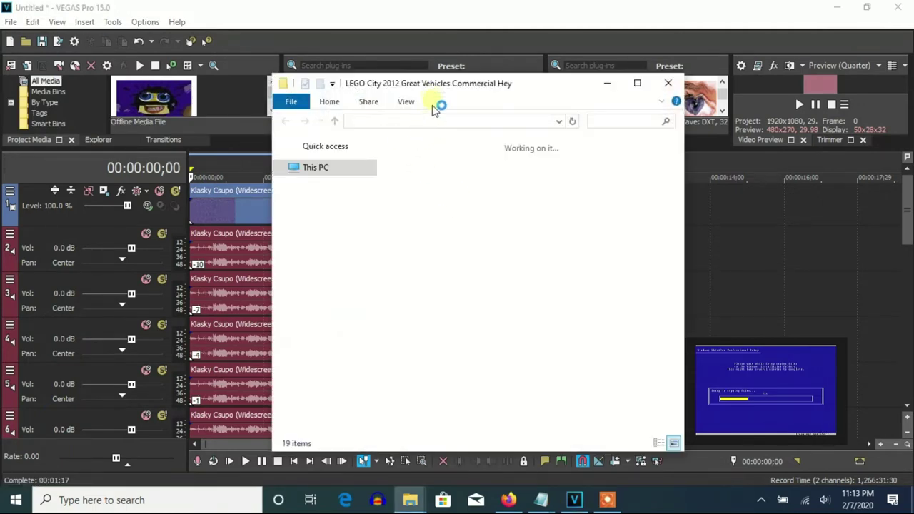
drag(402, 89, 551, 91)
drag(423, 177, 500, 178)
drag(821, 212, 852, 334)
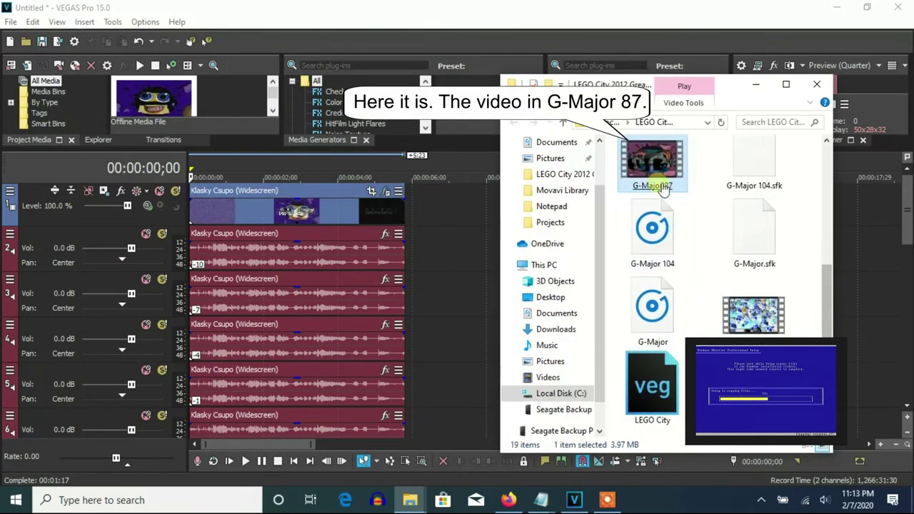
drag(652, 166, 421, 215)
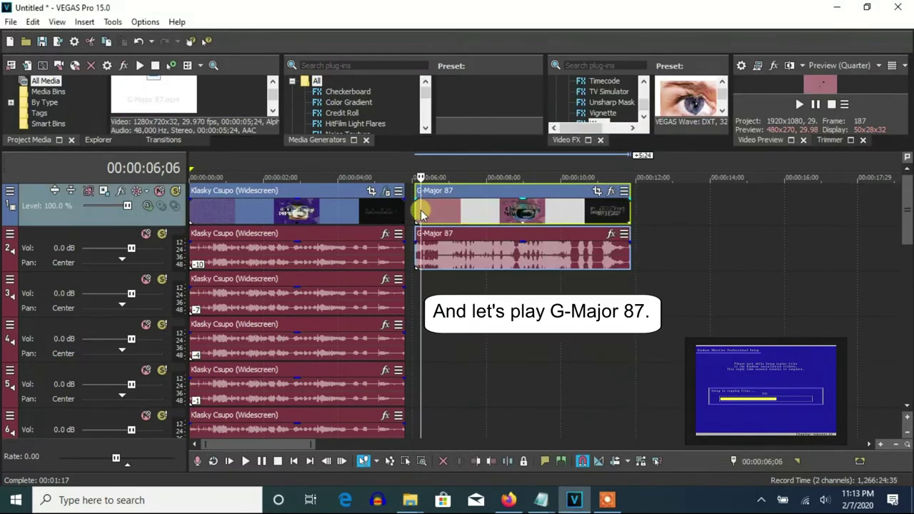
Step: Enlarge the video preview and play the Klasky Csupo clip from the start of the timeline
click(192, 208)
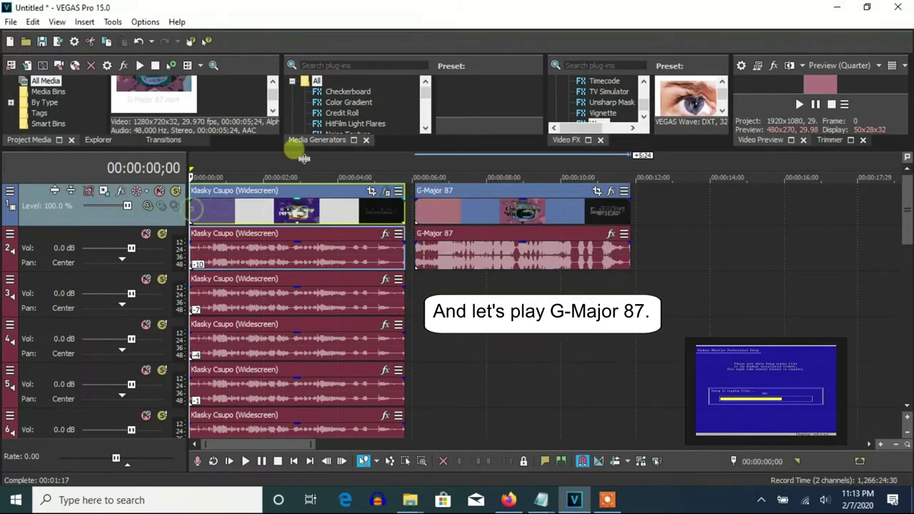
drag(298, 148, 575, 221)
click(796, 187)
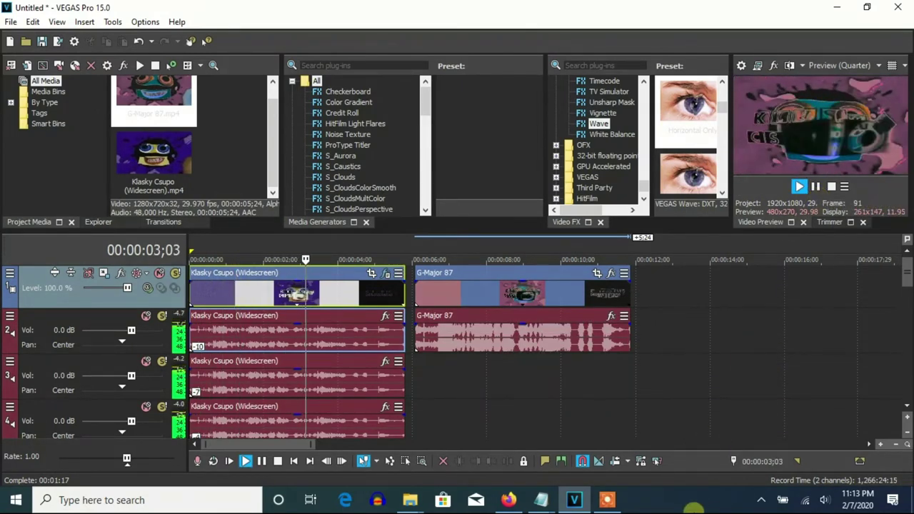
click(814, 186)
Step: Shift the G-Major 87 clip about 1:07 further along the timeline, and try deleting audio track 2 before undoing that deletion
drag(477, 305, 524, 306)
right_click(434, 336)
click(469, 232)
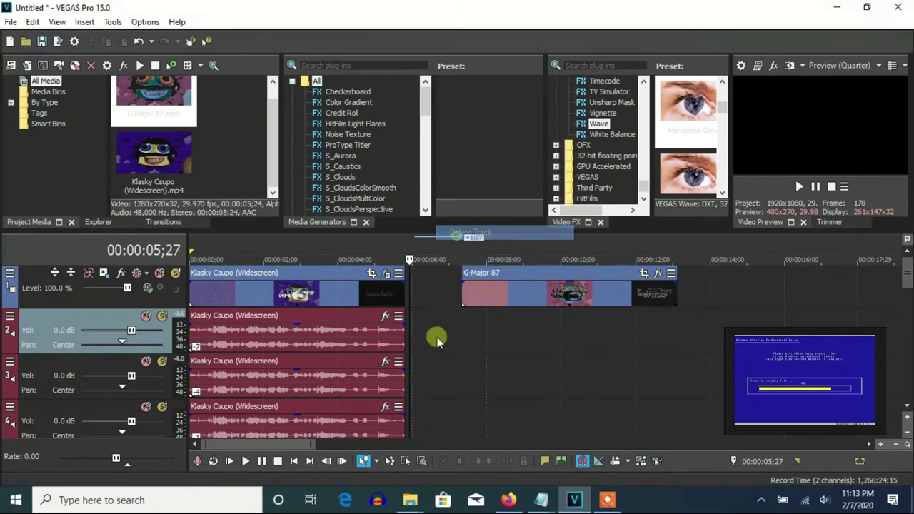
click(138, 41)
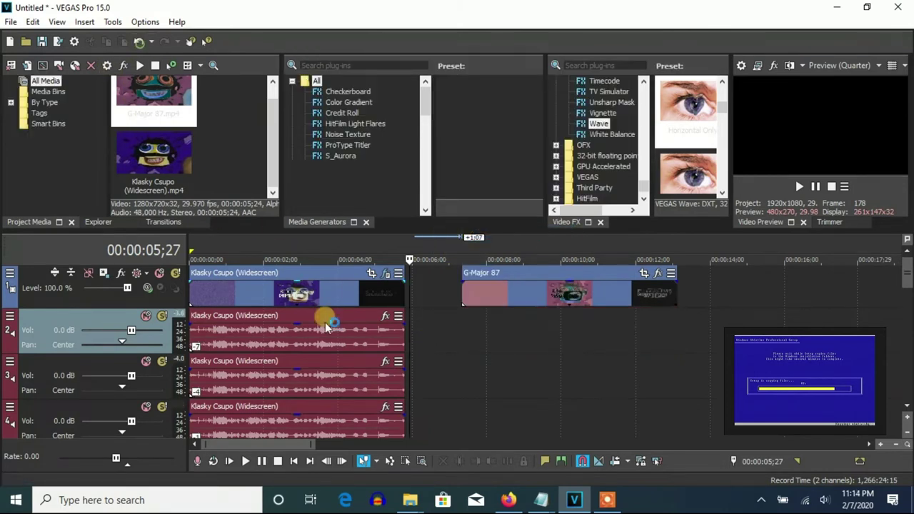
Step: Duplicate audio tracks 2 and 3
right_click(425, 386)
click(467, 268)
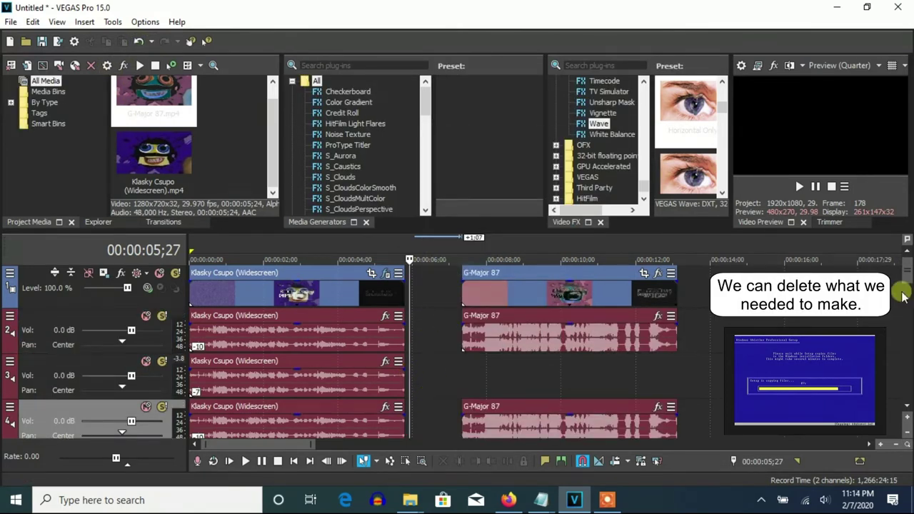
Step: Delete every Klasky Csupo audio track below track 5, one after another
drag(908, 270, 907, 322)
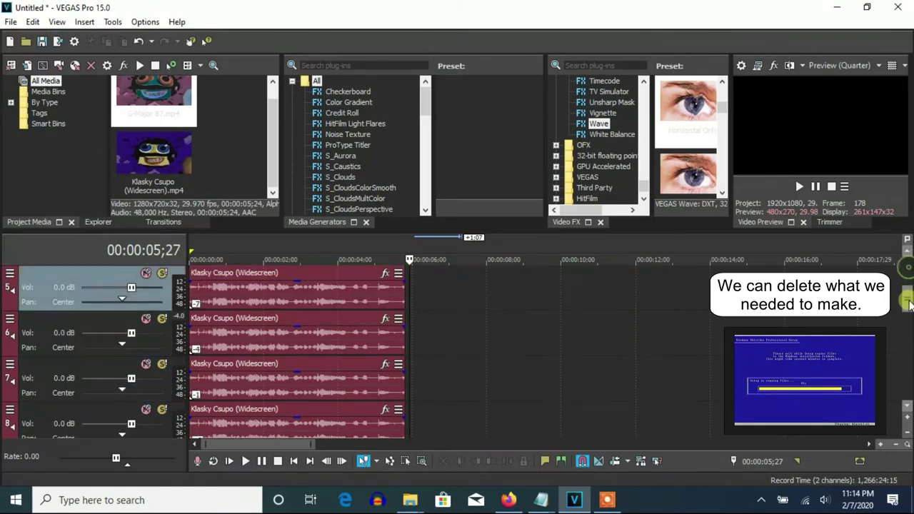
right_click(418, 378)
click(437, 274)
right_click(448, 365)
click(472, 258)
right_click(447, 359)
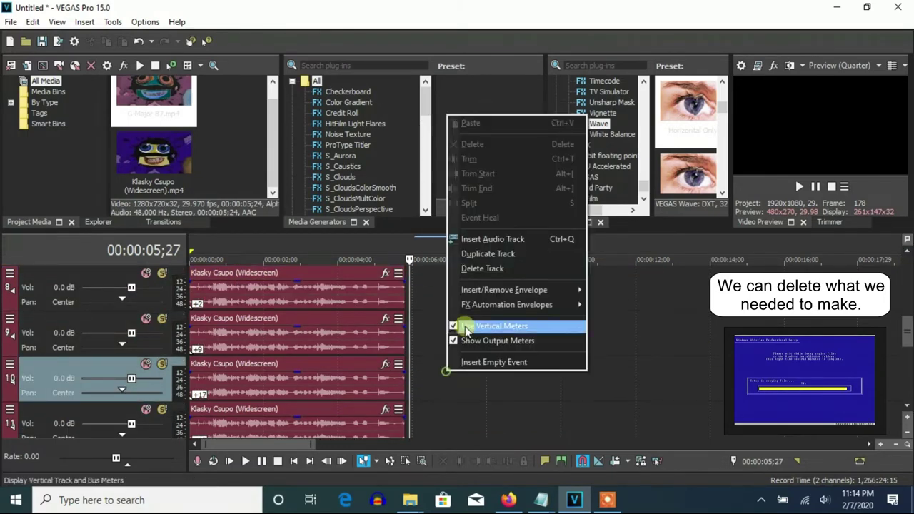
click(477, 257)
right_click(449, 367)
click(477, 257)
right_click(438, 379)
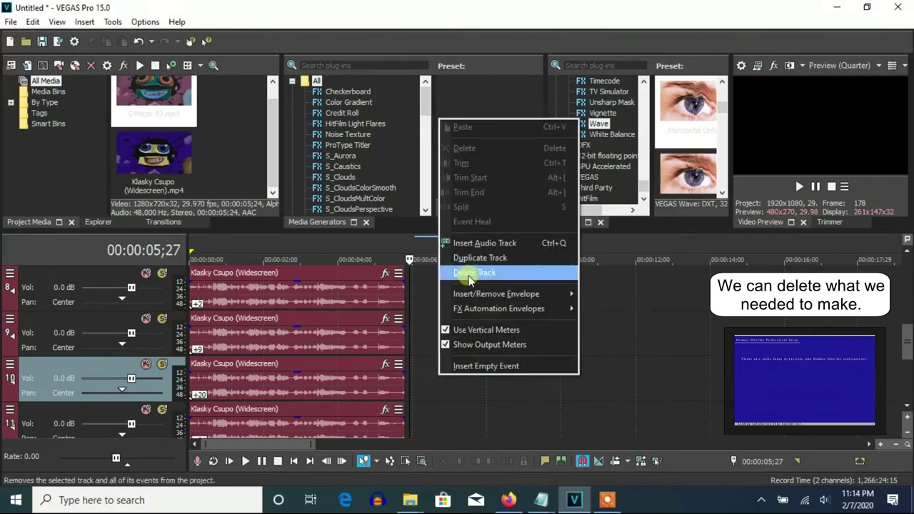
click(469, 267)
right_click(440, 375)
click(469, 267)
right_click(431, 379)
click(469, 272)
right_click(439, 335)
click(464, 234)
right_click(433, 346)
click(456, 234)
right_click(506, 350)
click(522, 241)
right_click(443, 350)
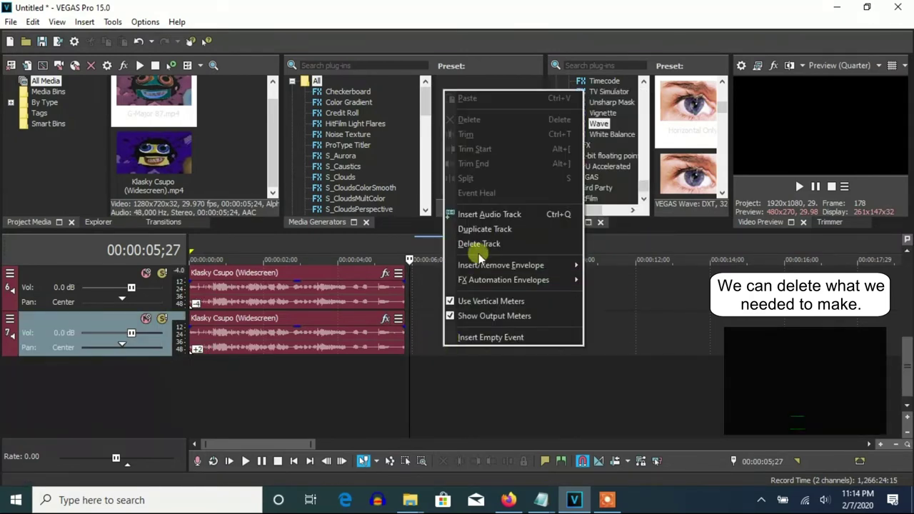
click(457, 230)
right_click(436, 333)
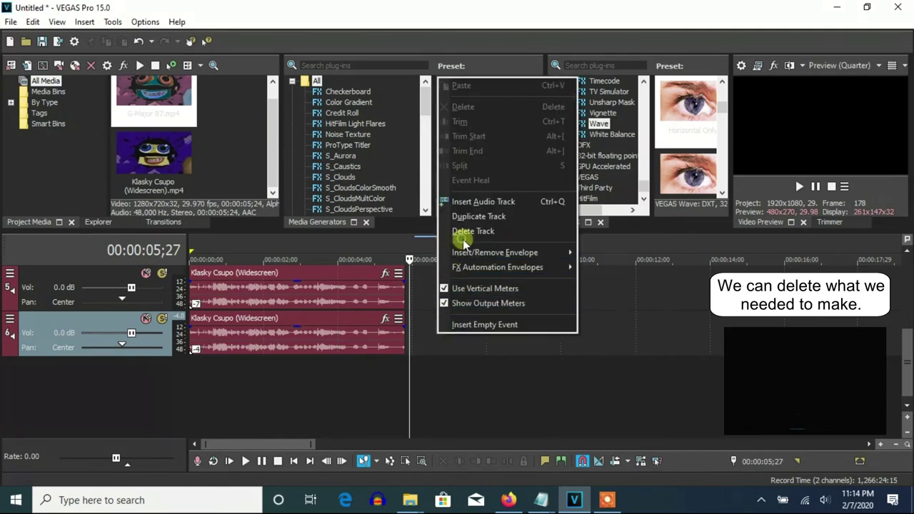
click(468, 231)
Step: Delete audio tracks 5 and 3, which hold only Klasky Csupo audio
scroll(905, 357, up, 2)
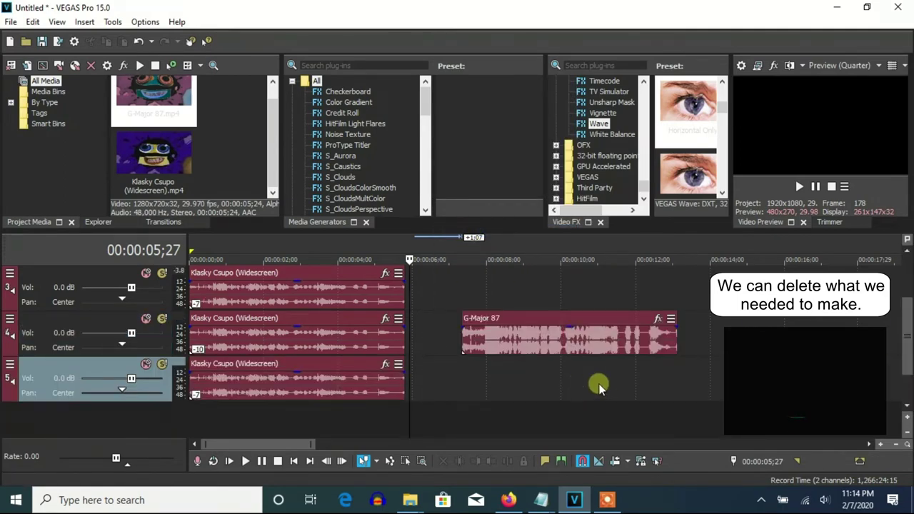
scroll(905, 312, up, 1)
right_click(555, 421)
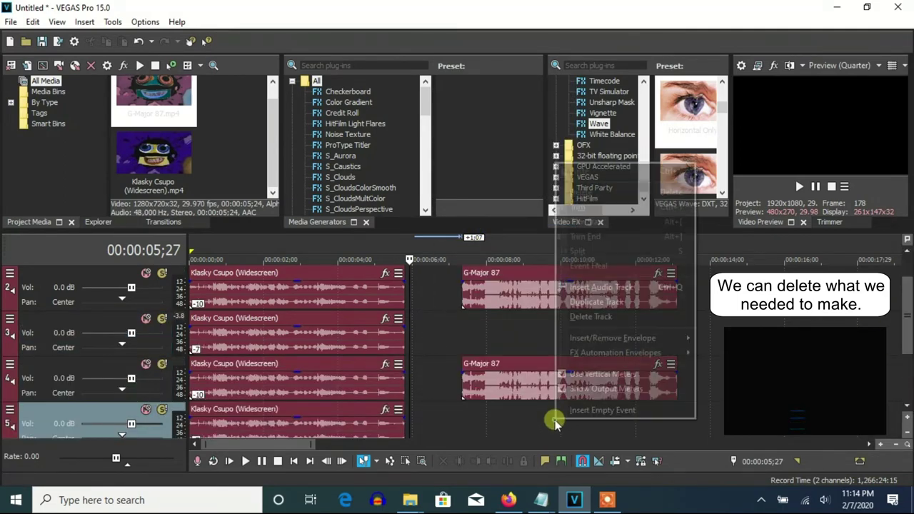
click(591, 316)
right_click(493, 342)
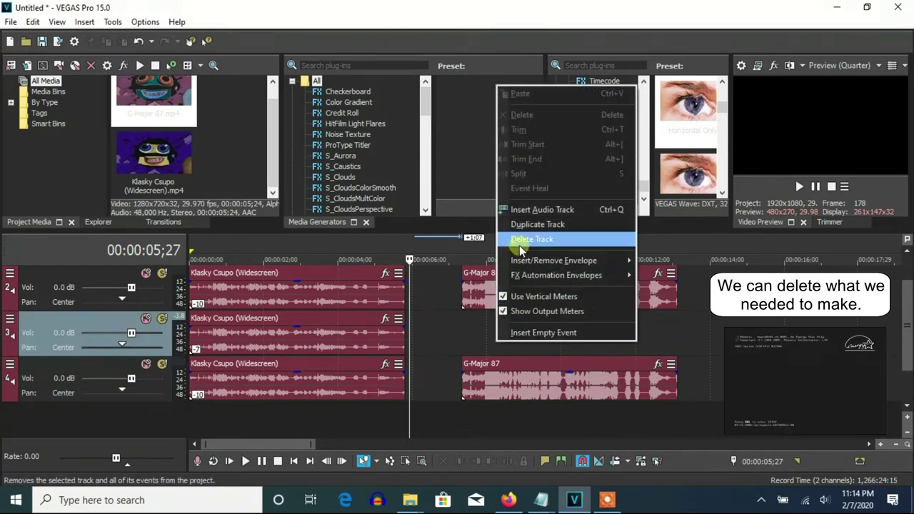
click(542, 238)
Step: Delete the remaining Klasky Csupo events and move the G-Major 87 video and audio events to the start of the timeline
click(246, 339)
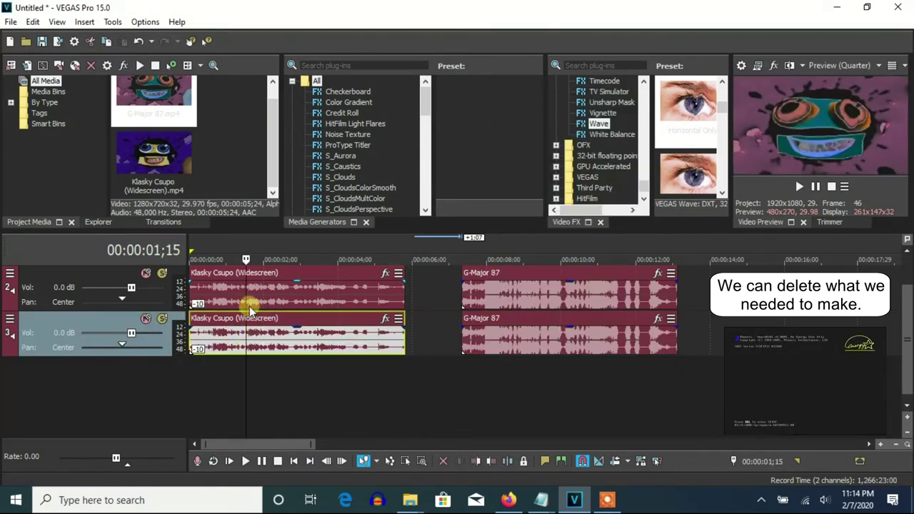
key(Delete)
scroll(906, 322, up, 1)
click(293, 293)
key(Delete)
drag(514, 296, 251, 297)
drag(519, 389, 232, 381)
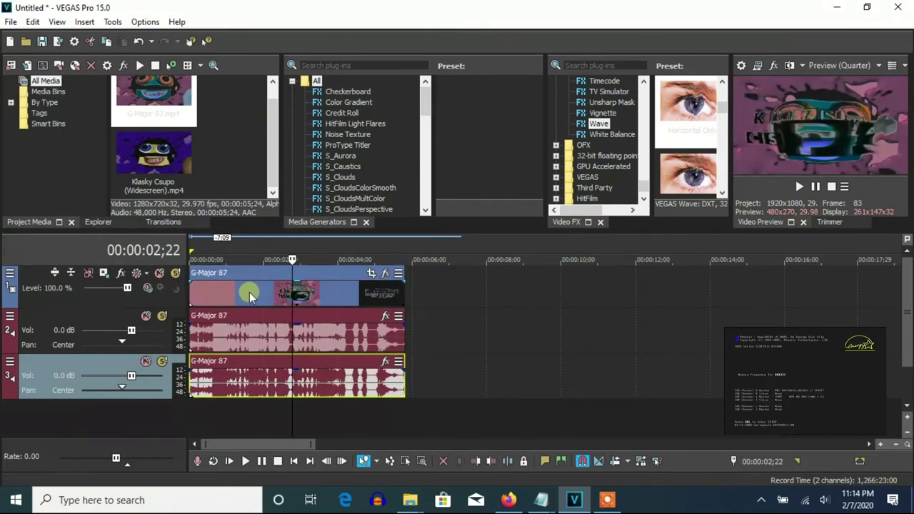
Step: Add a Gradient Map effect with the G-Major 39/G-Major 54 preset to the G-Major 87 video event
right_click(249, 288)
click(350, 152)
scroll(598, 123, up, 10)
scroll(599, 122, up, 10)
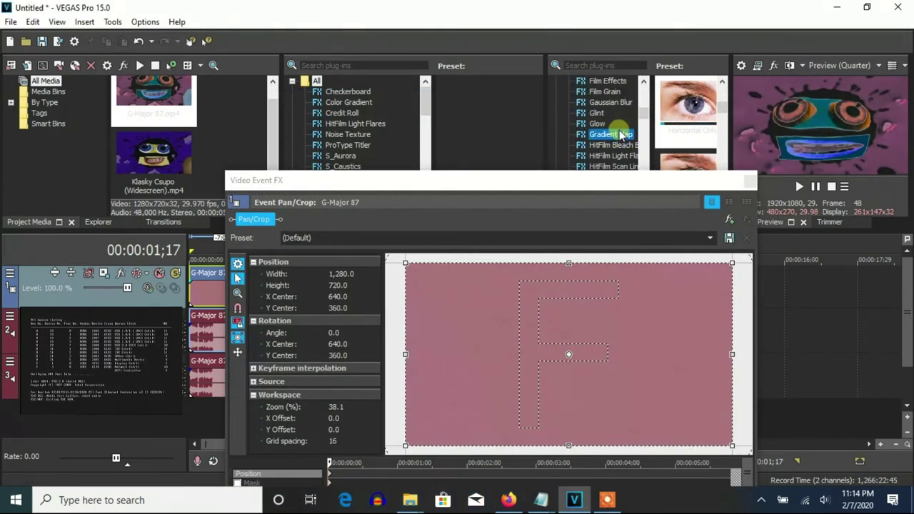
drag(611, 134, 707, 235)
click(710, 238)
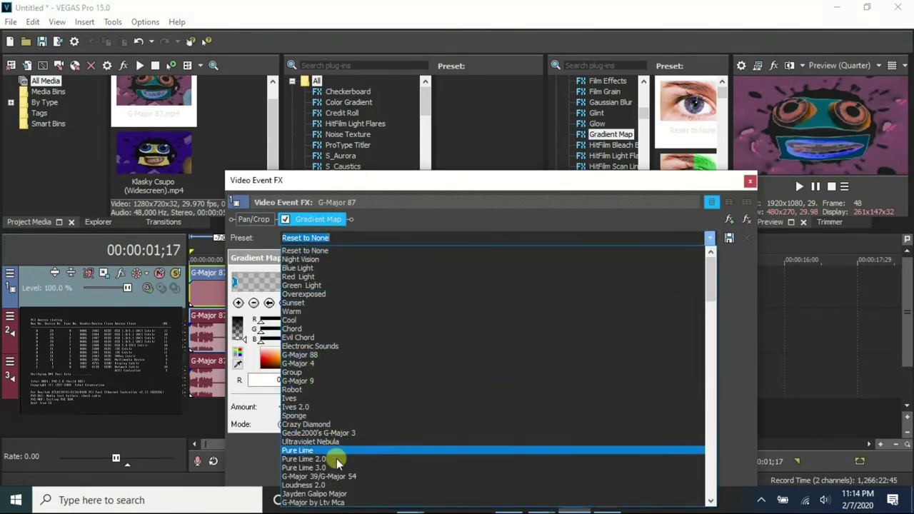
click(332, 476)
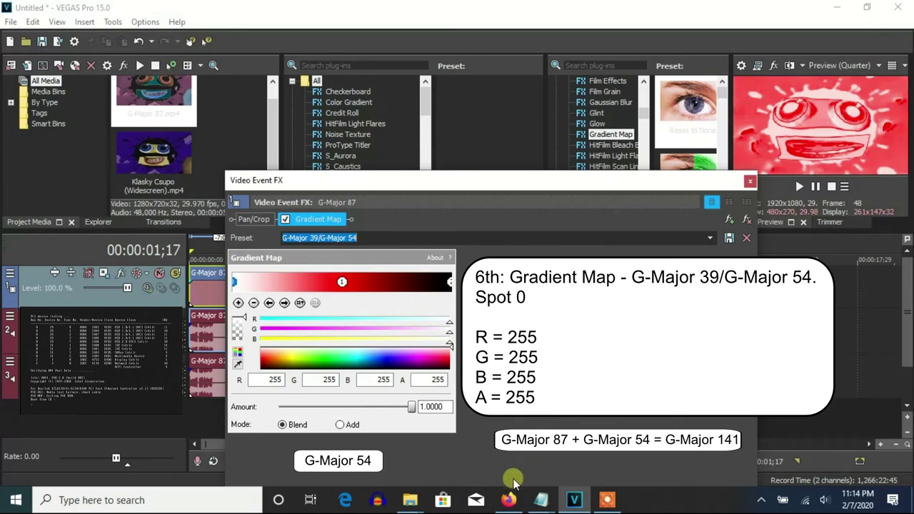
Step: Review the color values of the middle and end points of the Gradient Map and close the effect settings
click(342, 282)
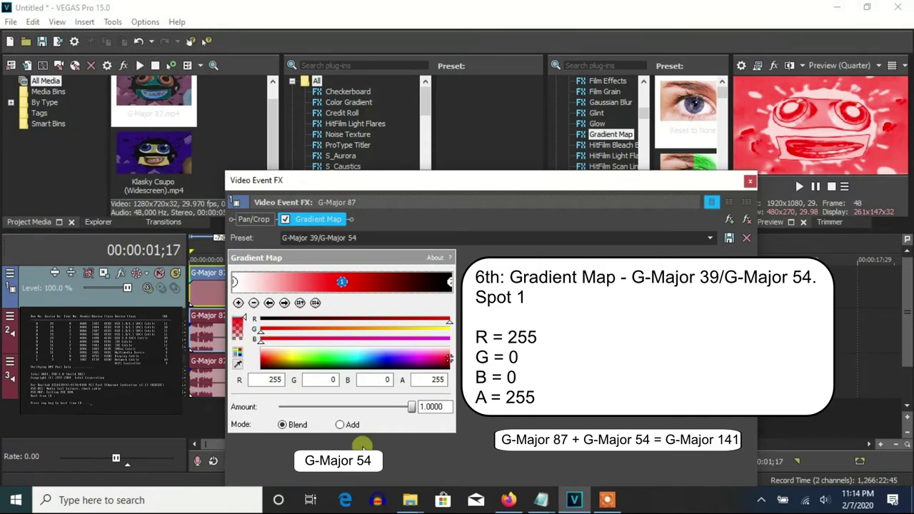
click(449, 284)
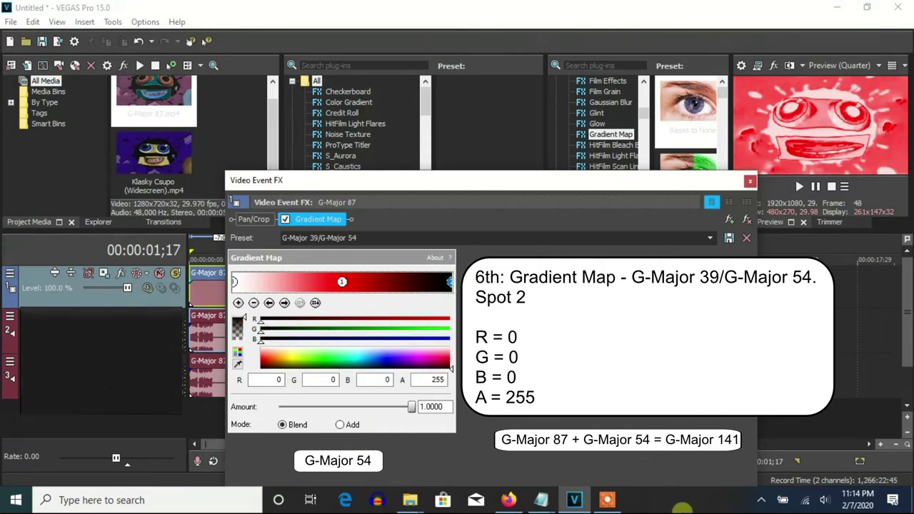
click(750, 184)
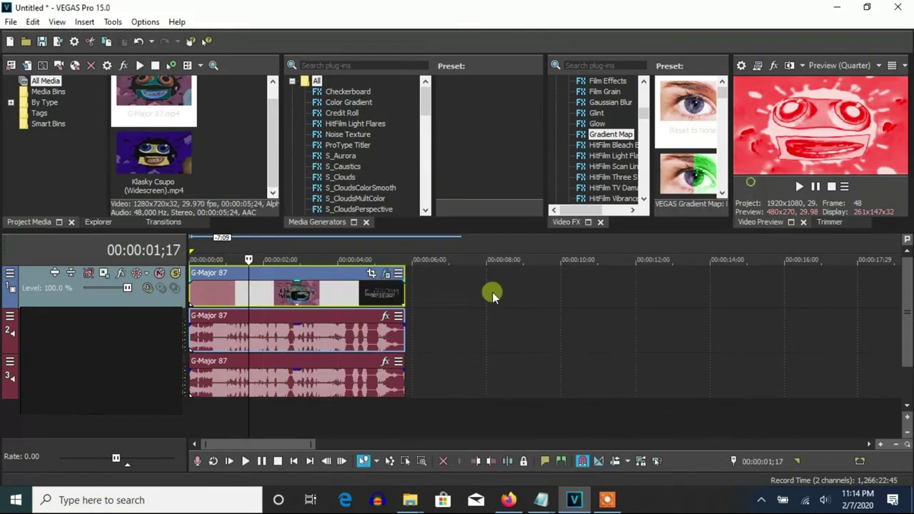
Step: Set the track 2 audio event to the élastique method with Pro stretch attributes and a pitch change of 5
right_click(327, 327)
click(366, 482)
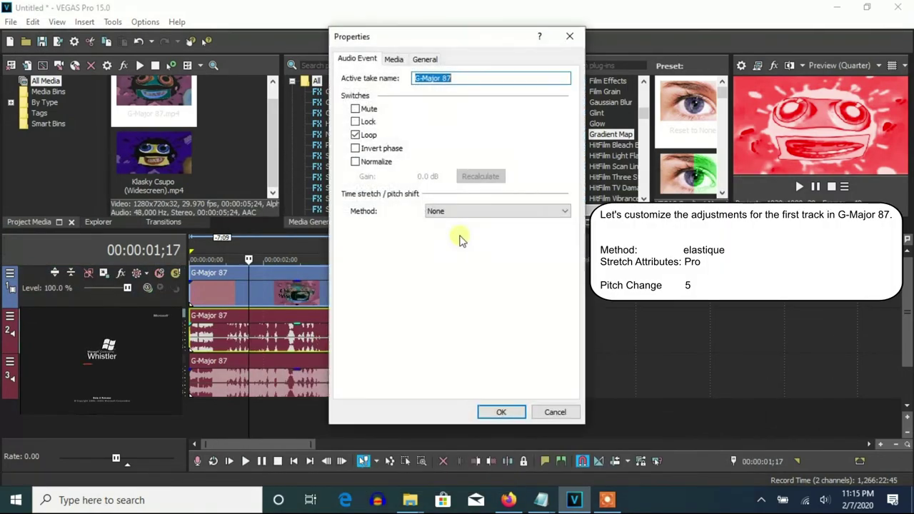
click(450, 210)
click(435, 232)
double_click(539, 282)
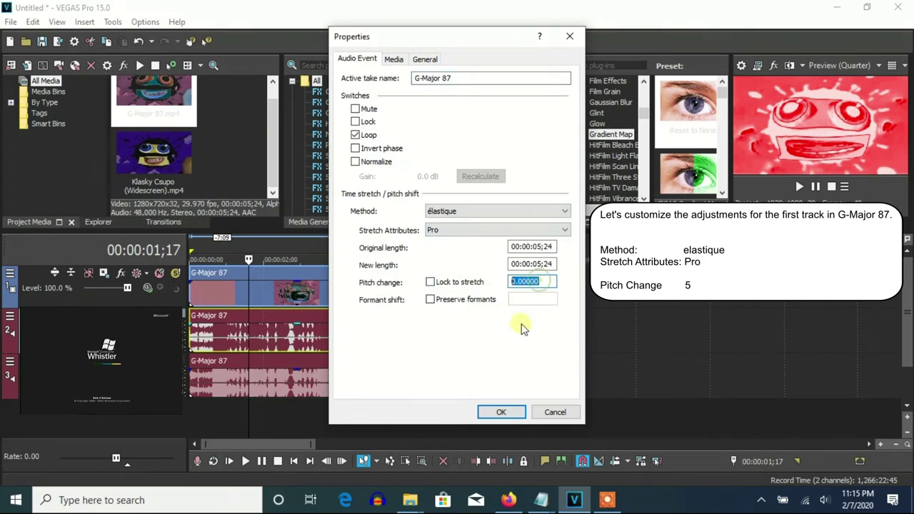
click(500, 412)
Step: Set the track 3 audio event to the élastique method with Pro stretch attributes and a pitch change of 10
right_click(357, 382)
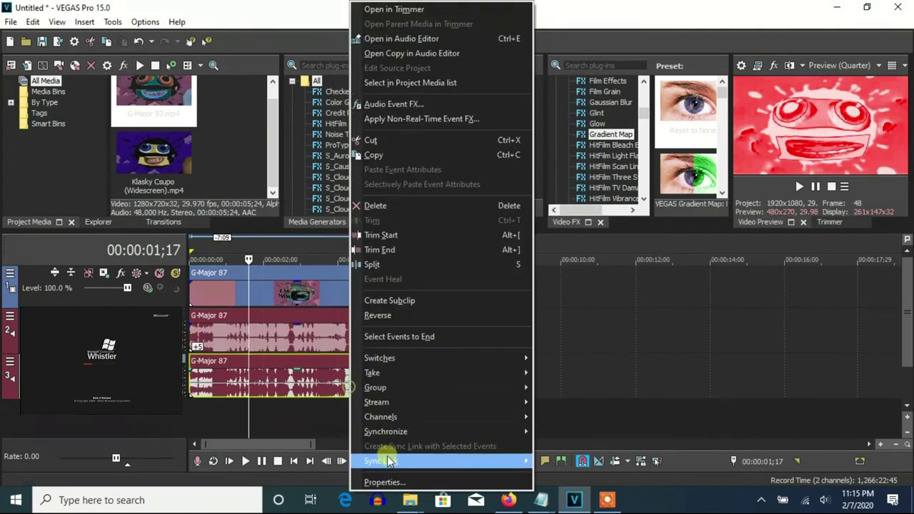
click(366, 480)
click(457, 211)
click(453, 232)
double_click(532, 282)
text(10)
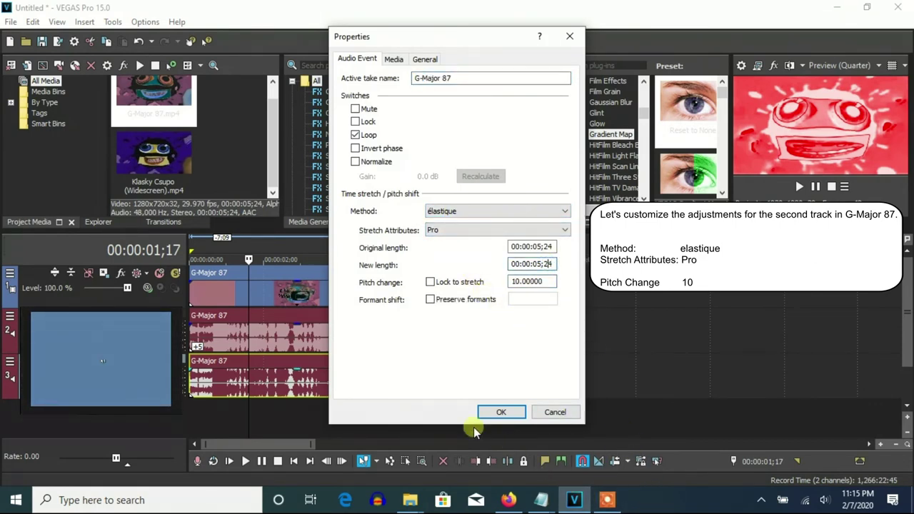
click(500, 412)
Step: Duplicate audio track 3 and set the pitch change of the copied event on track 4 to 14.19
right_click(526, 377)
click(564, 261)
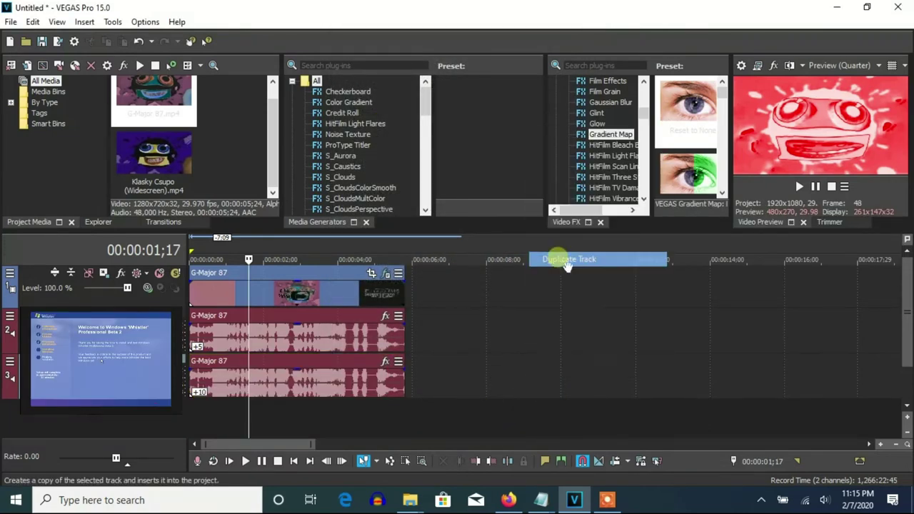
right_click(312, 432)
click(343, 480)
drag(544, 282, 526, 282)
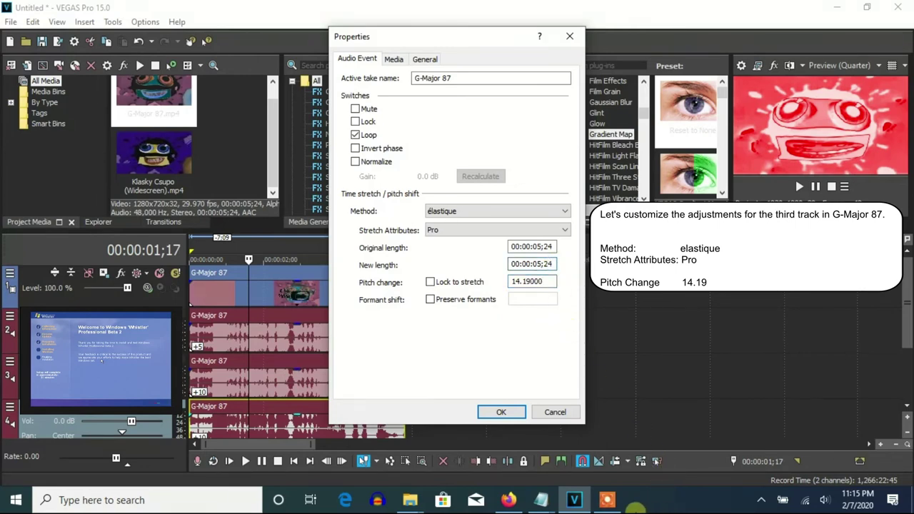
click(500, 412)
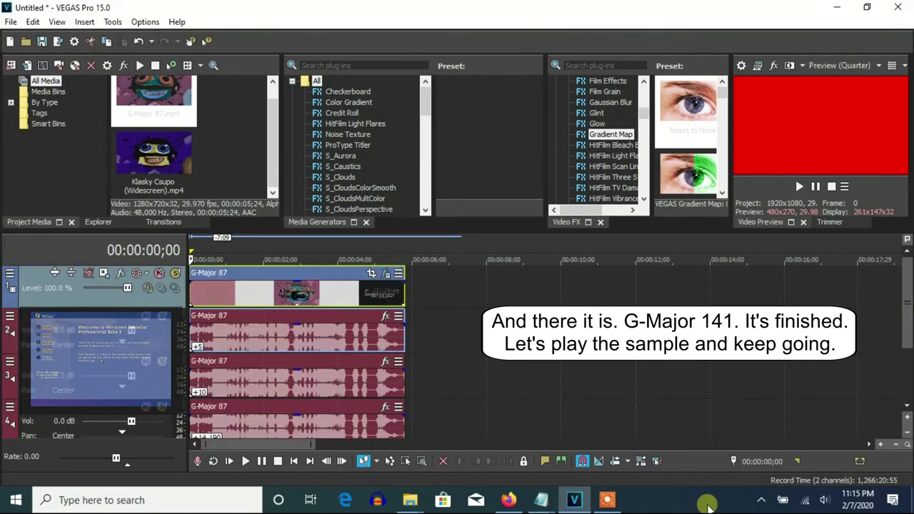
Step: Play the finished G-Major 141 sample in the video preview and pause it
click(798, 186)
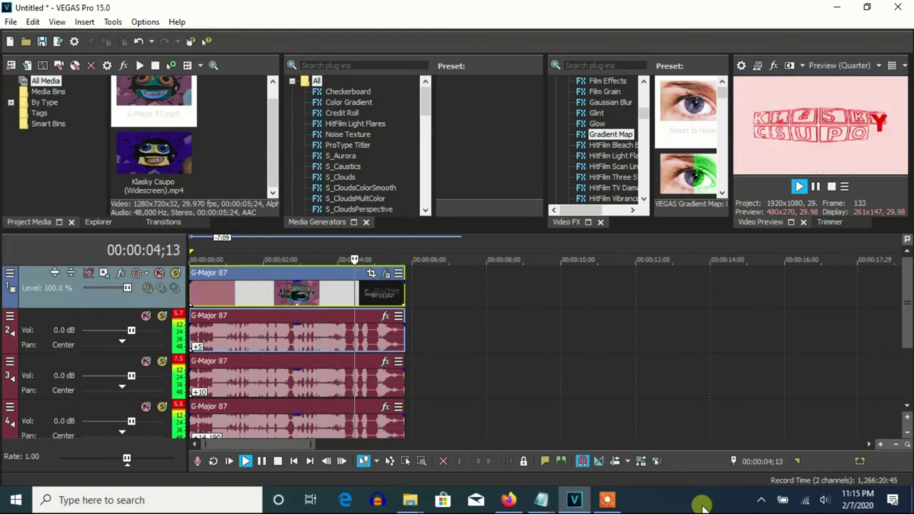
click(815, 186)
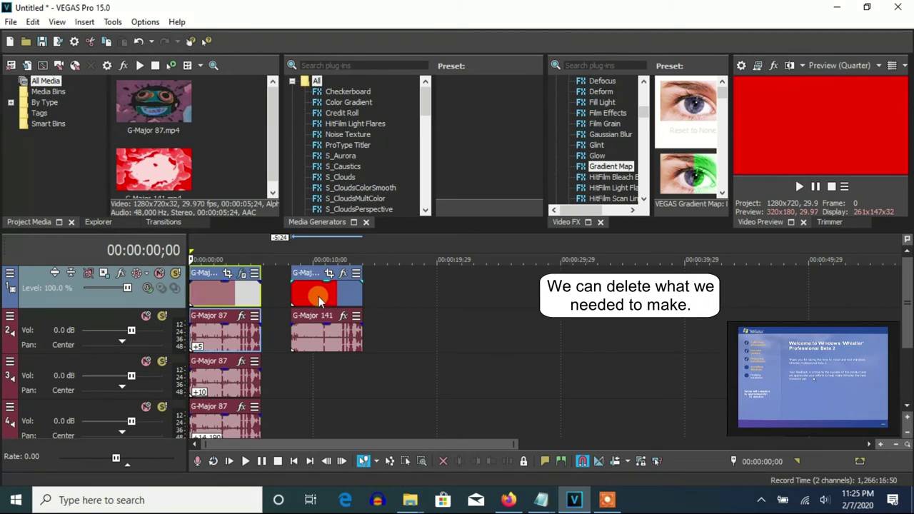
Step: Delete the G-Major 87 video and audio events and move the rendered G-Major 141 clip to the start of the timeline
right_click(219, 438)
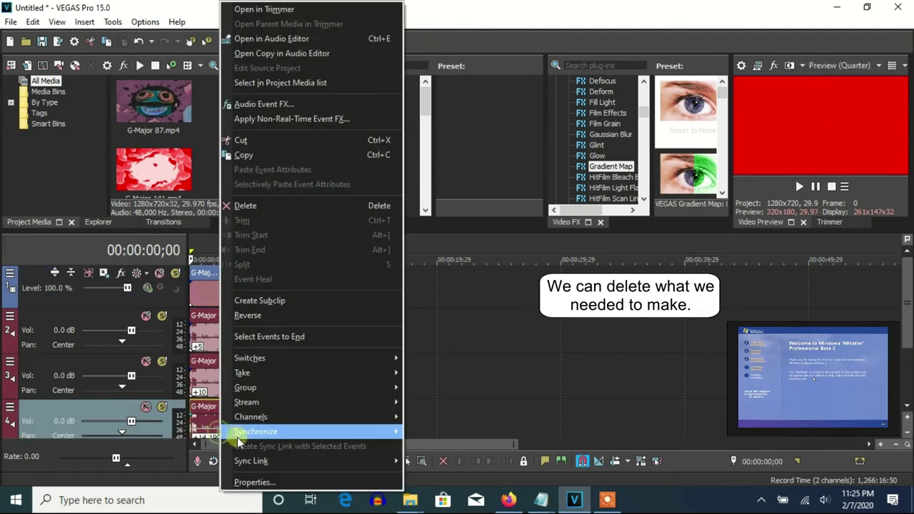
click(253, 207)
right_click(240, 374)
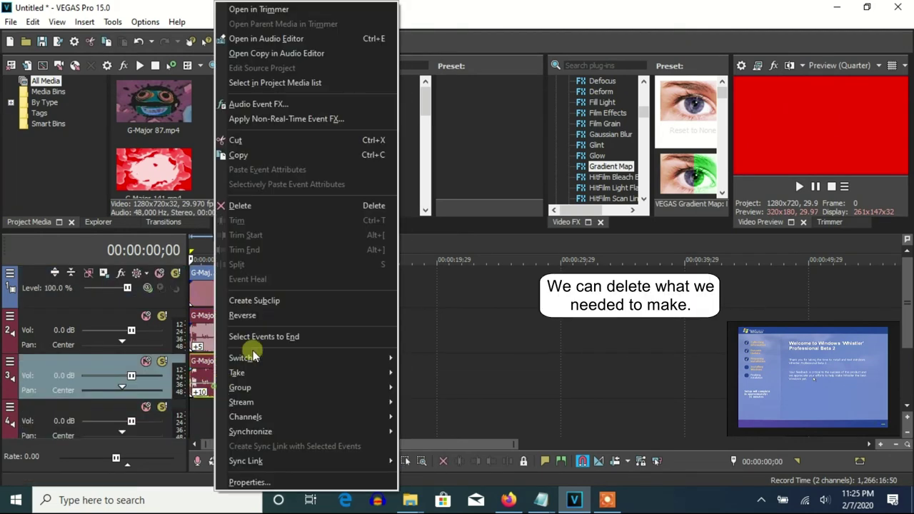
click(239, 206)
click(200, 305)
key(Delete)
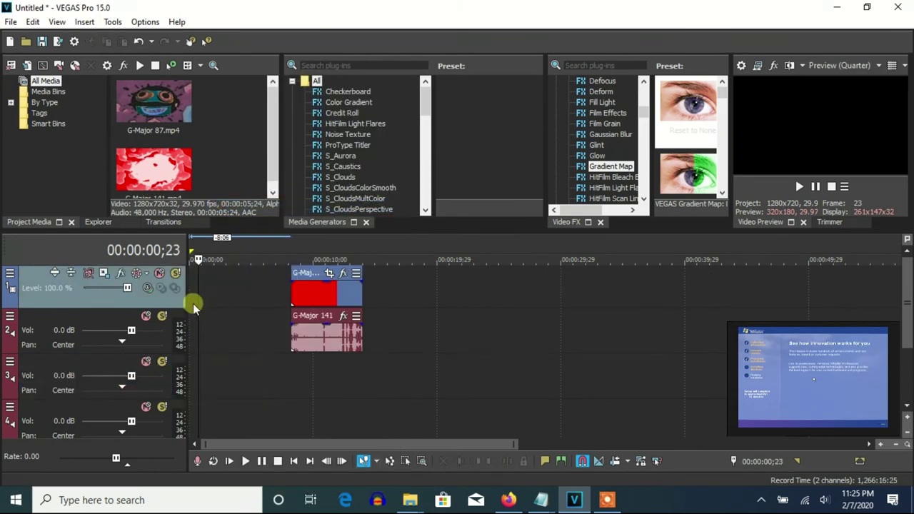
drag(330, 293, 229, 293)
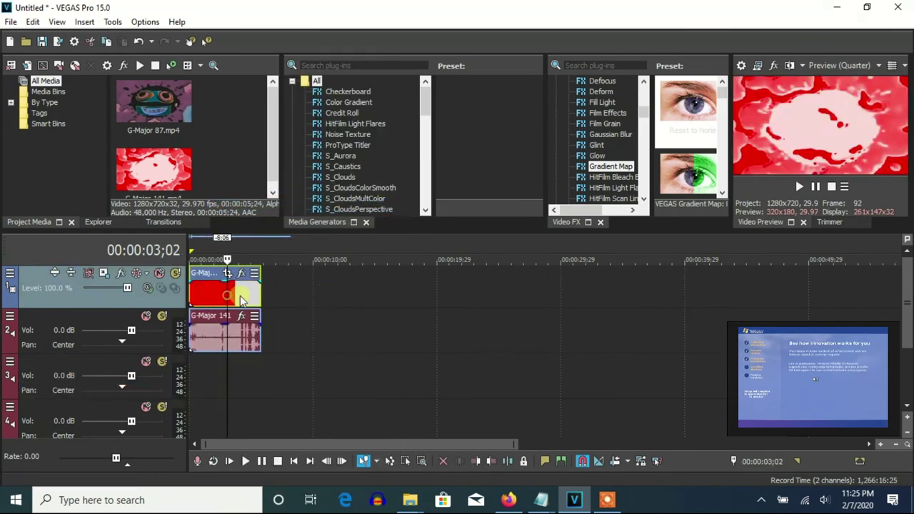
Step: Apply the HSL Adjust effect with the Max Saturation preset to the G-Major 141 video event and close the effect settings
right_click(236, 292)
click(294, 95)
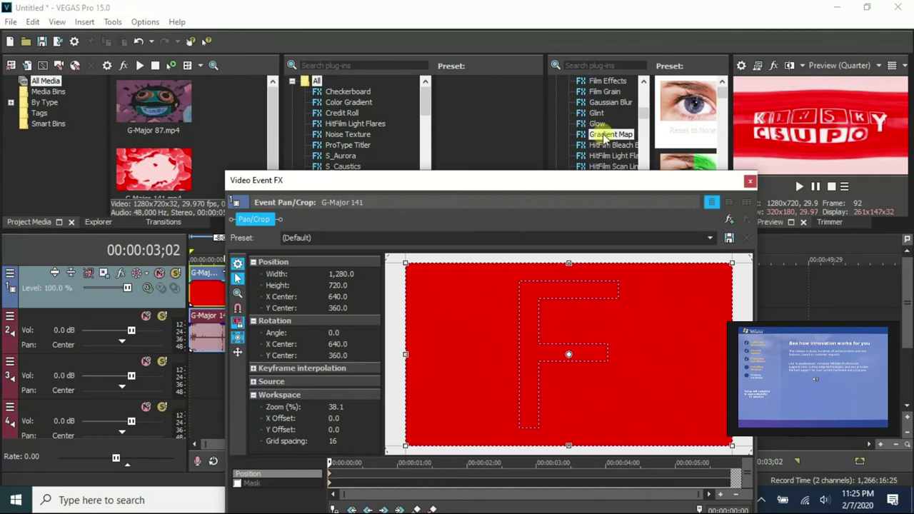
scroll(604, 146, down, 3)
click(601, 125)
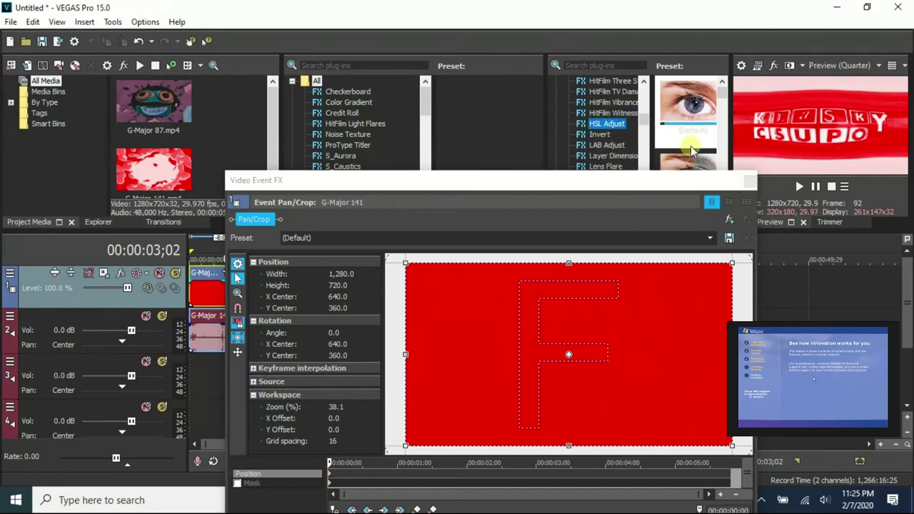
drag(693, 139, 551, 352)
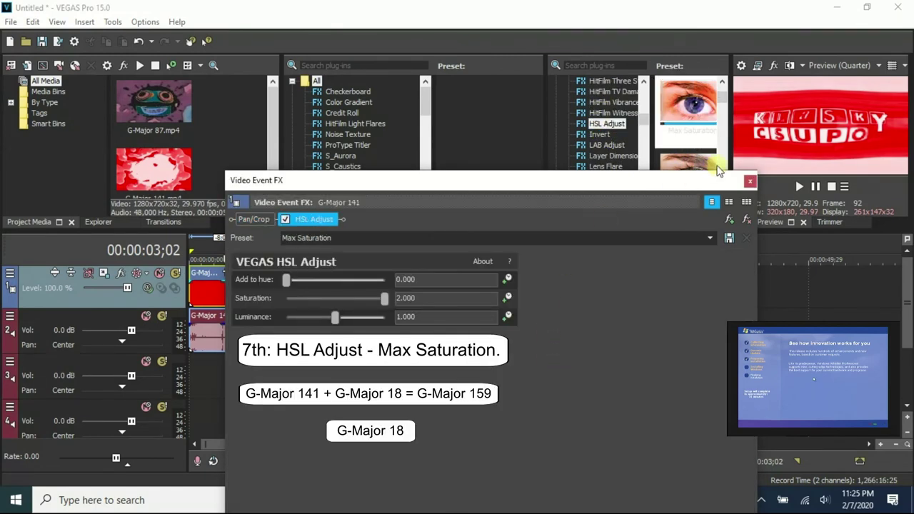
click(750, 182)
Step: Set the G-Major 141 audio event on track 2 to the élastique method with Pro stretch attributes and a pitch change of -8
right_click(258, 347)
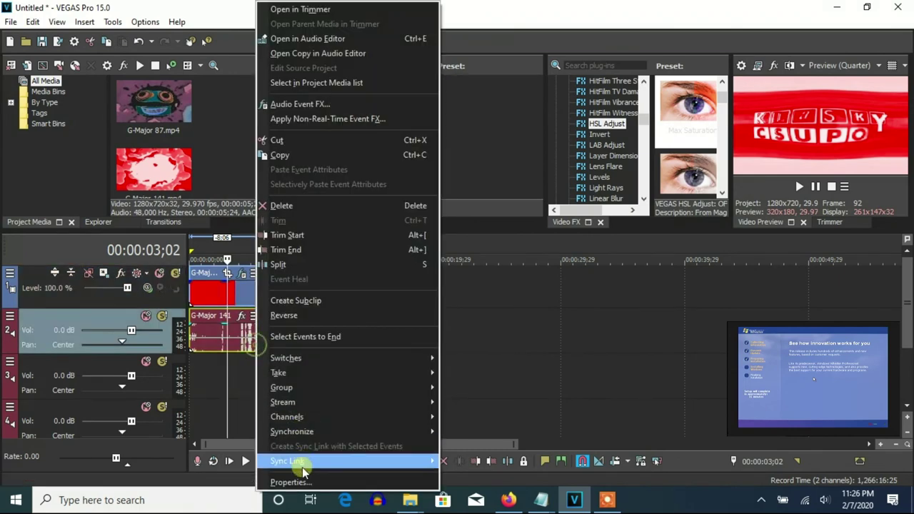
click(302, 461)
click(469, 212)
double_click(532, 281)
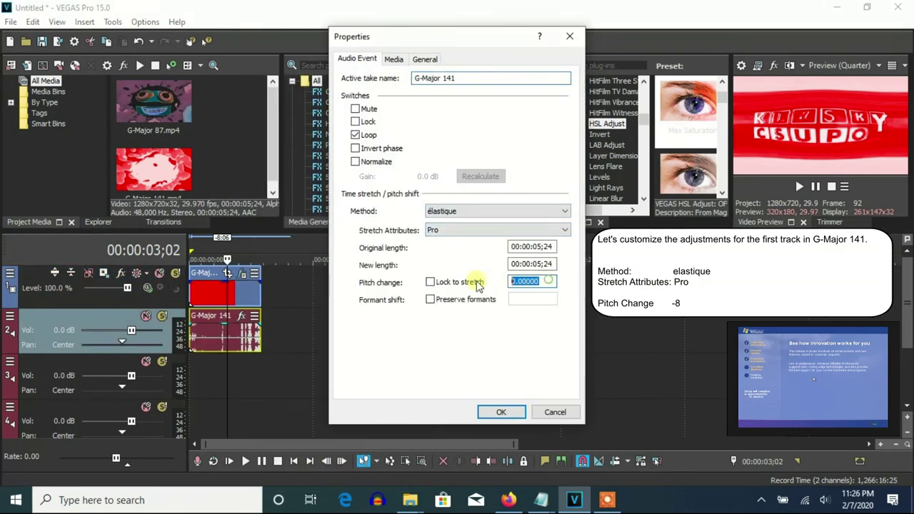
text(-8)
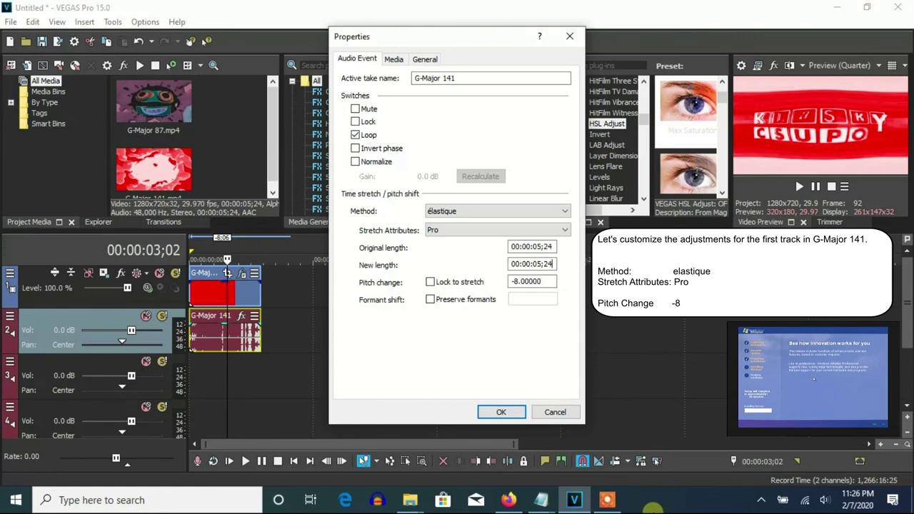
click(502, 413)
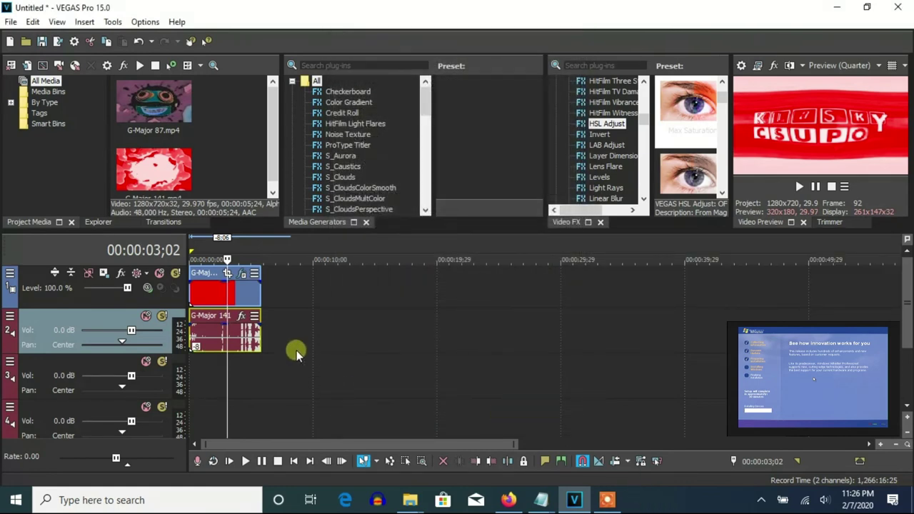
Step: Duplicate audio track 2 and set the pitch change of the copied event on track 3 to 0
right_click(289, 331)
click(324, 212)
right_click(245, 386)
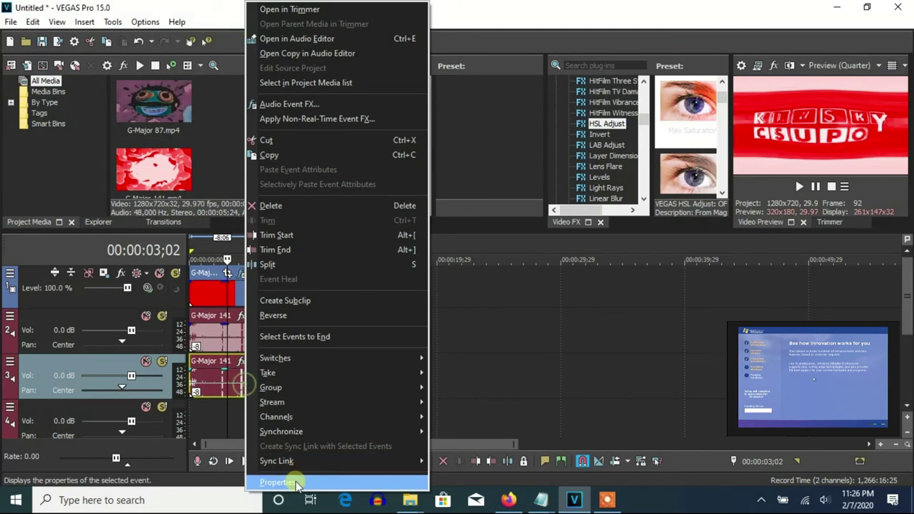
click(286, 480)
double_click(532, 280)
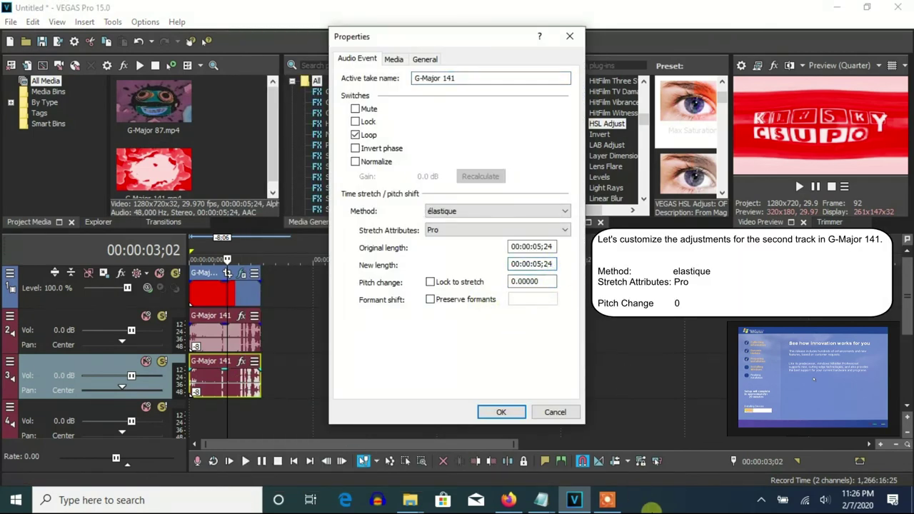
click(500, 413)
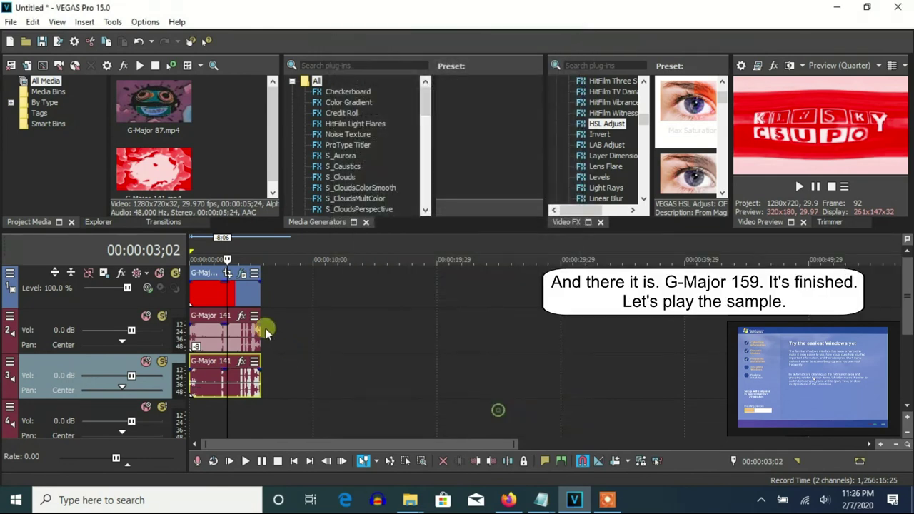
Step: Play the finished G-Major 159 sample from the start of the timeline
click(191, 291)
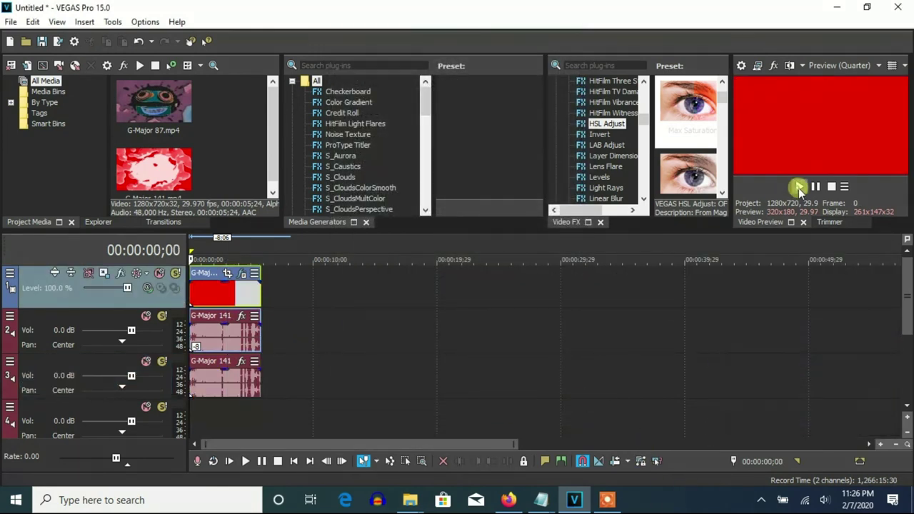
click(799, 187)
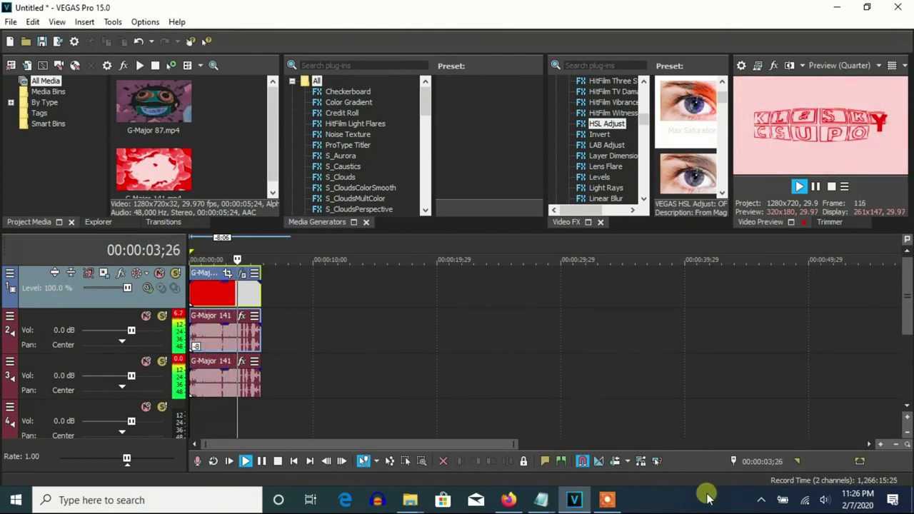
click(815, 187)
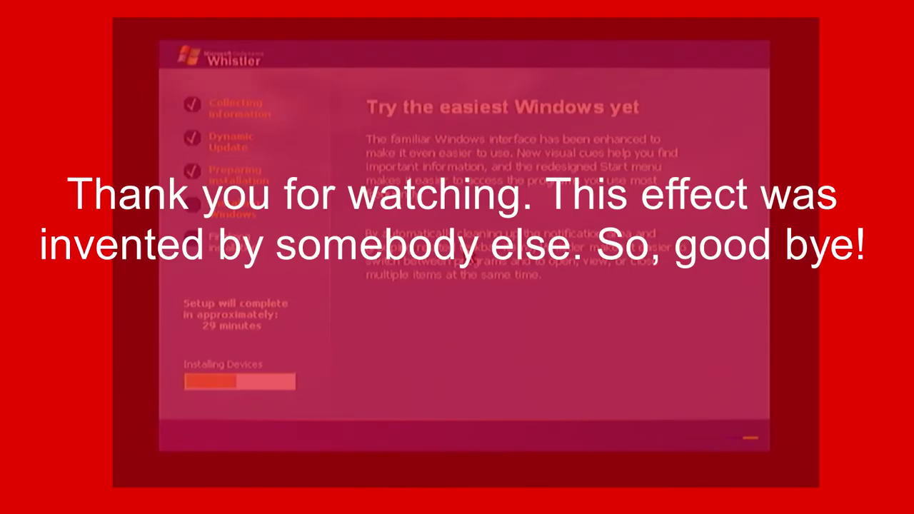